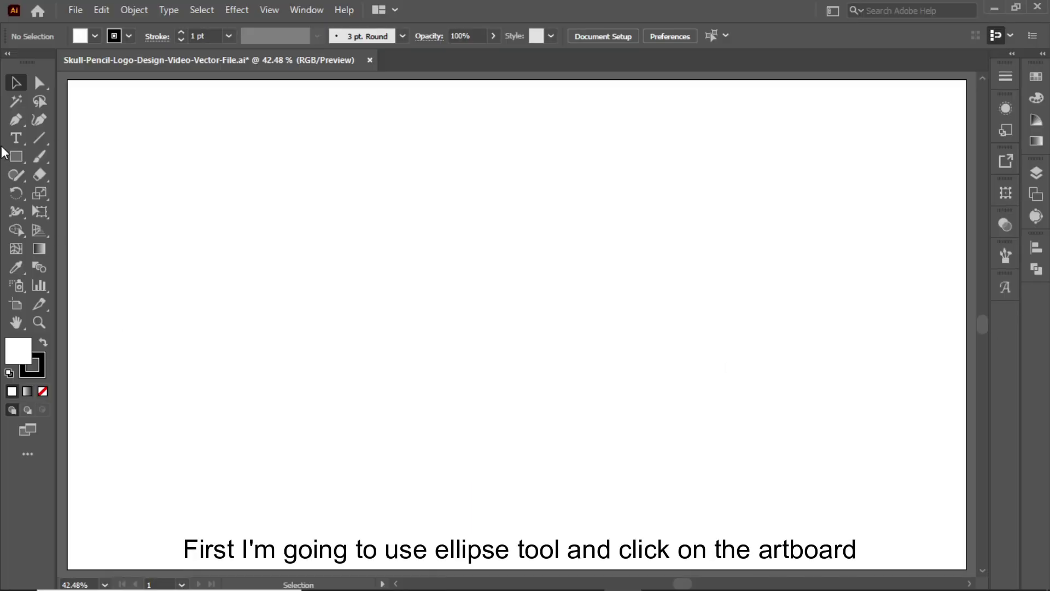
# Draw a 580×580 px circle centred on the artboard
pyautogui.moveTo(16, 156); pyautogui.dragTo(85, 192)
pyautogui.click(515, 323)
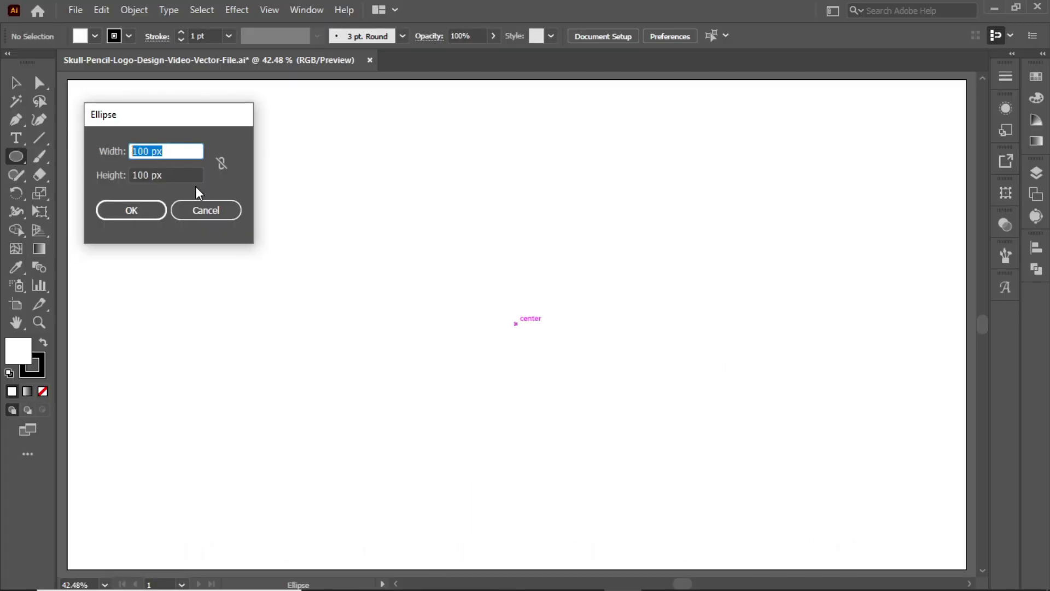
pyautogui.write('580')
pyautogui.press('Tab')
pyautogui.write('580')
pyautogui.click(131, 210)
pyautogui.click(658, 35)
pyautogui.click(722, 36)
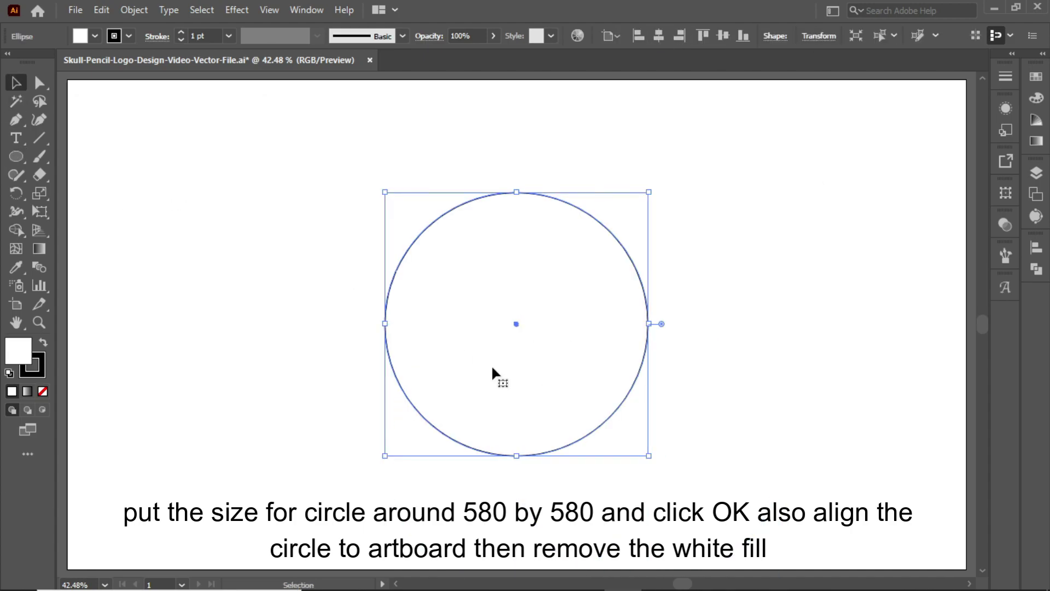
# Remove the circle's fill and give it a thick, centre-aligned stroke
pyautogui.click(94, 35)
pyautogui.click(12, 64)
pyautogui.click(200, 36)
pyautogui.write('20')
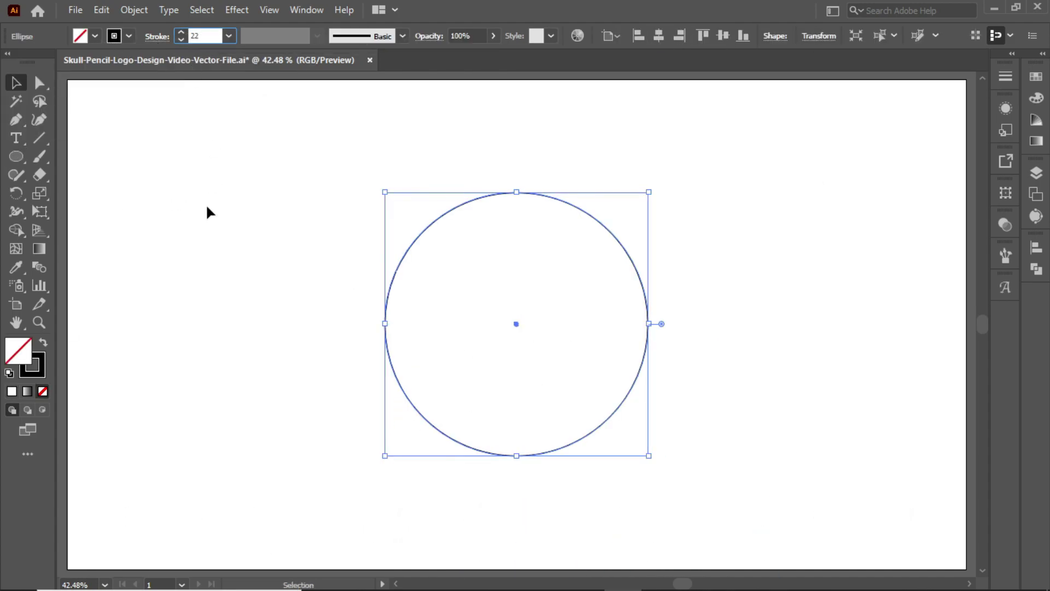
pyautogui.click(207, 211)
pyautogui.click(391, 272)
pyautogui.click(157, 36)
pyautogui.click(68, 113)
pyautogui.click(272, 251)
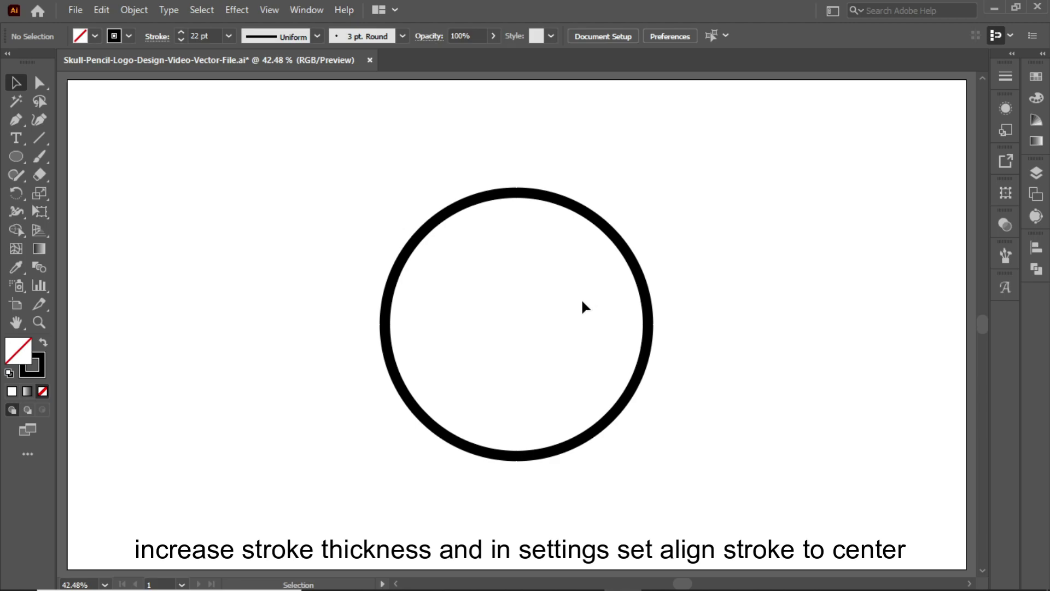
# Add a solid black 220×220 px circle inside the big circle as an eye
pyautogui.press('l')
pyautogui.click(225, 281)
pyautogui.write('220')
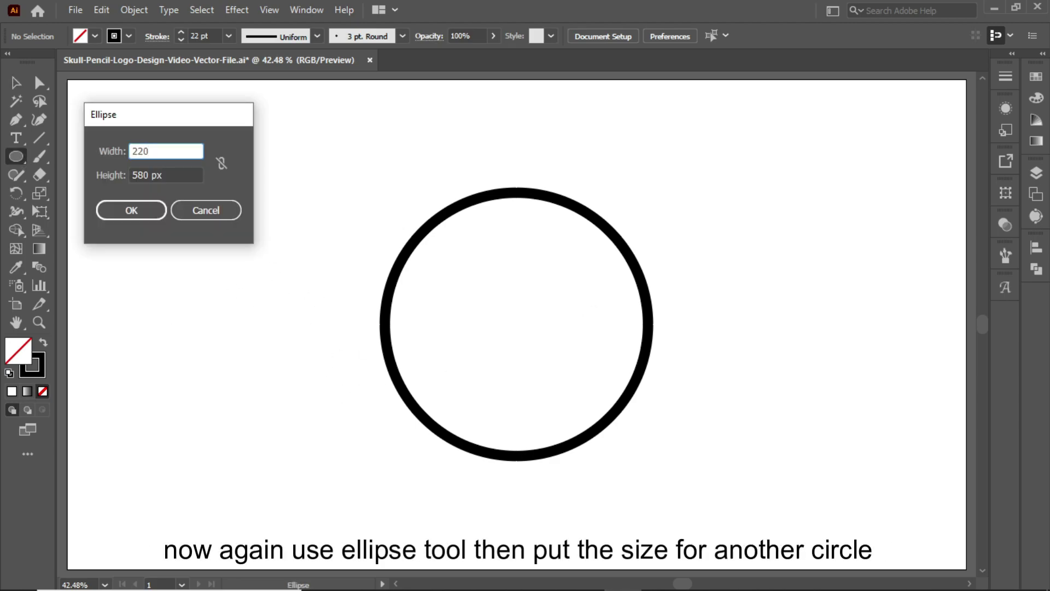
pyautogui.press('Tab')
pyautogui.write('220')
pyautogui.press('Return')
pyautogui.press('v')
pyautogui.moveTo(277, 395)
pyautogui.mouseDown()
pyautogui.moveTo(541, 347)
pyautogui.moveTo(591, 350)
pyautogui.mouseUp()
pyautogui.click(406, 445)
pyautogui.click(445, 377)
pyautogui.hotkey('shift', 'x')
# Duplicate the eye to the right, group both eyes, and raise them inside the skull
pyautogui.click(506, 389)
pyautogui.click(481, 347)
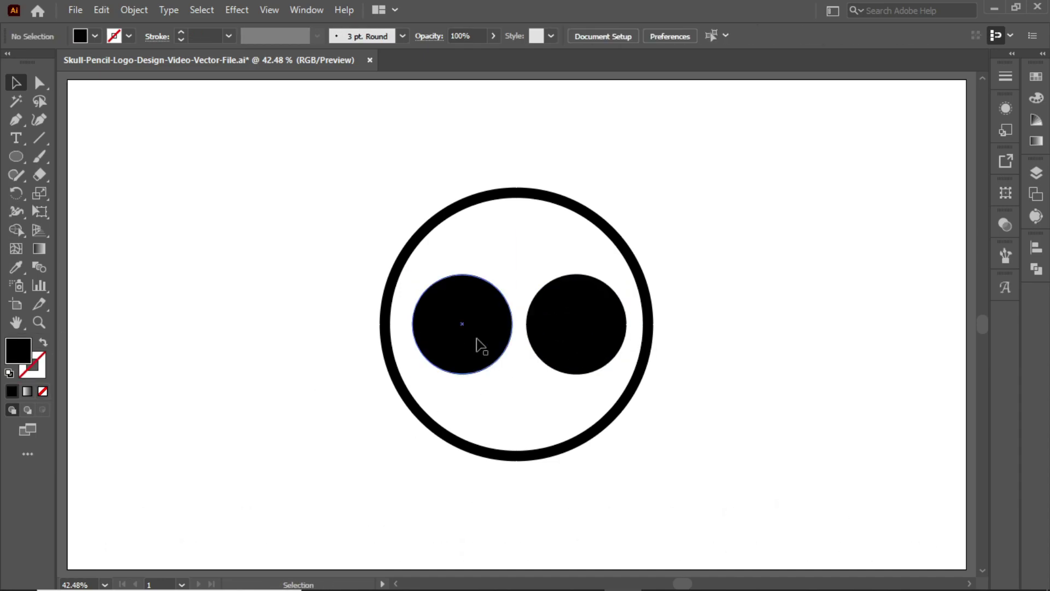
pyautogui.keyDown('shift'); pyautogui.click(597, 302); pyautogui.keyUp('shift')
pyautogui.click(134, 10)
pyautogui.click(214, 87)
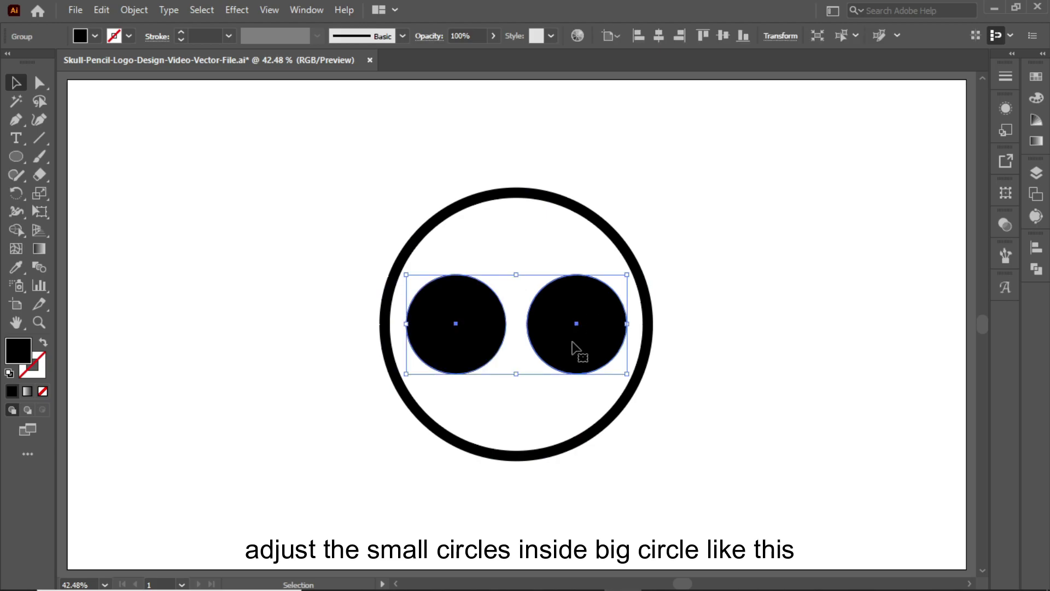
pyautogui.moveTo(575, 351); pyautogui.dragTo(576, 340)
pyautogui.click(665, 422)
# Draw a 315×234 px outlined rectangle below the circle as the jaw
pyautogui.moveTo(15, 156); pyautogui.dragTo(102, 157)
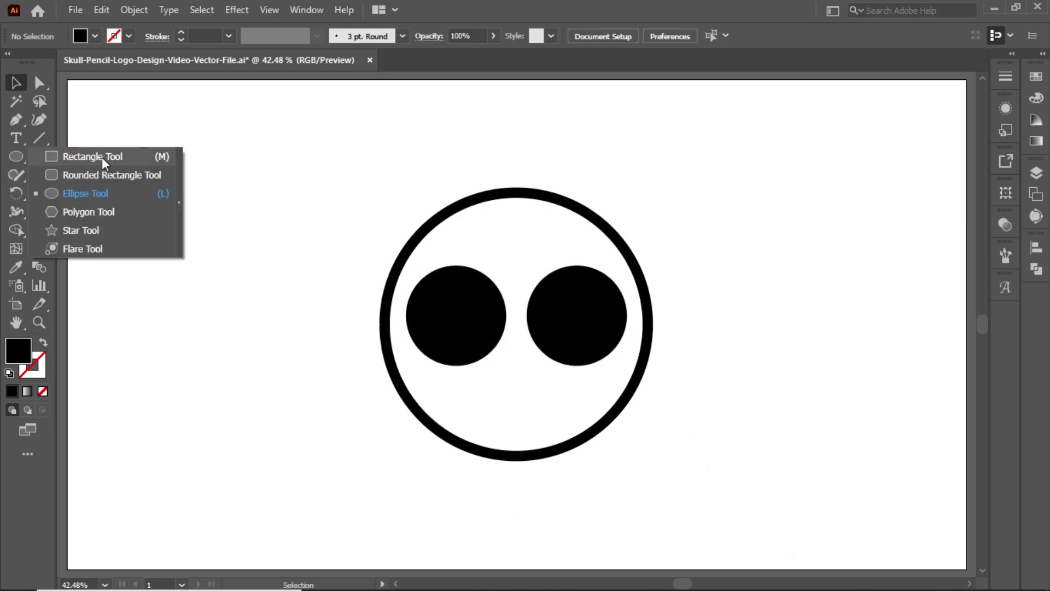
pyautogui.click(266, 303)
pyautogui.write('315')
pyautogui.press('Tab')
pyautogui.write('234')
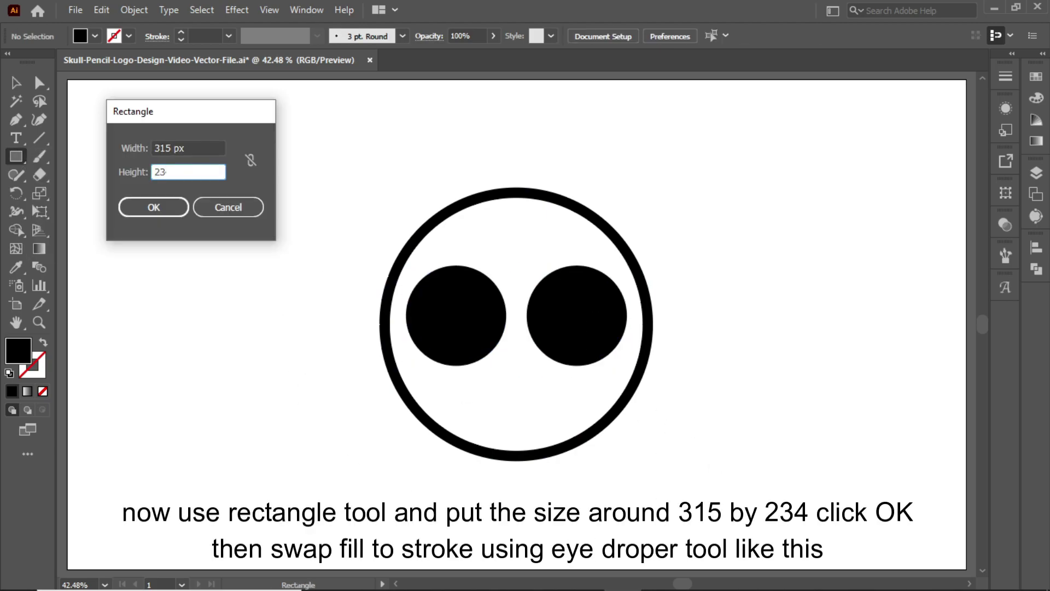
pyautogui.press('Return')
pyautogui.hotkey('shift', 'x')
pyautogui.click(16, 84)
pyautogui.moveTo(336, 352); pyautogui.dragTo(515, 441)
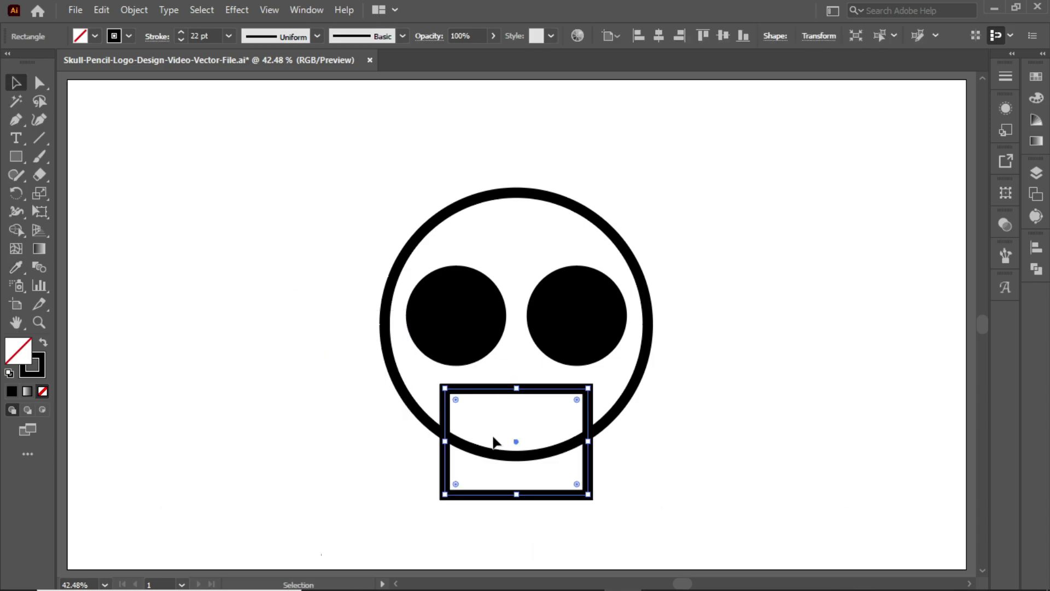
# Merge the jaw into the skull, removing the inner circle arc and the jaw's top edge
pyautogui.hotkey('ctrl', 'a')
pyautogui.click(433, 408)
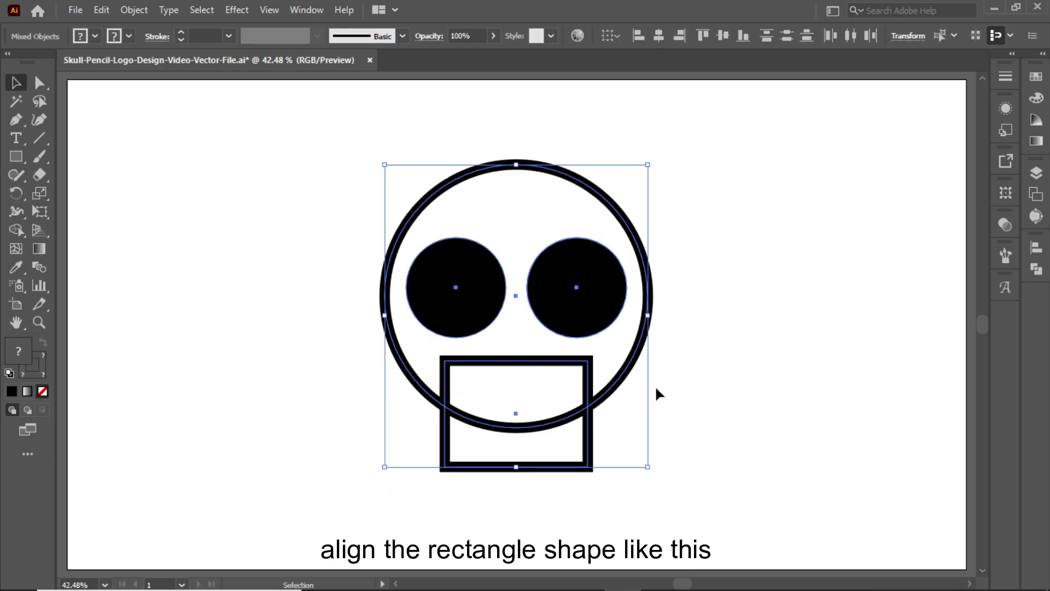
pyautogui.hotkey('ctrl', 'a')
pyautogui.hotkey('shift', 'm')
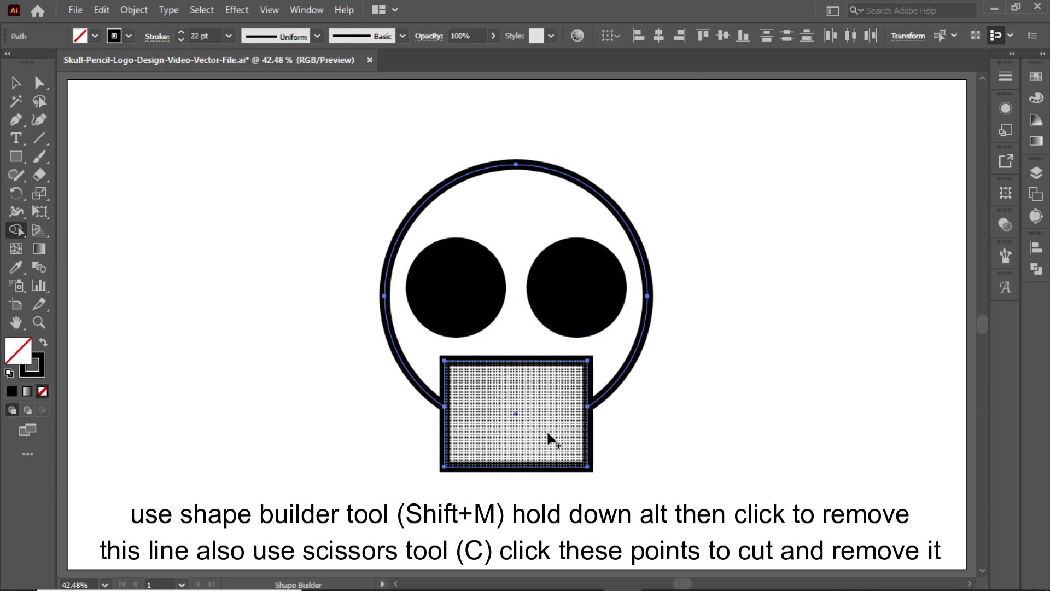
pyautogui.keyDown('alt'); pyautogui.click(516, 427); pyautogui.keyUp('alt')
pyautogui.press('c')
pyautogui.click(587, 359)
pyautogui.click(445, 360)
pyautogui.press('Delete')
pyautogui.press('v')
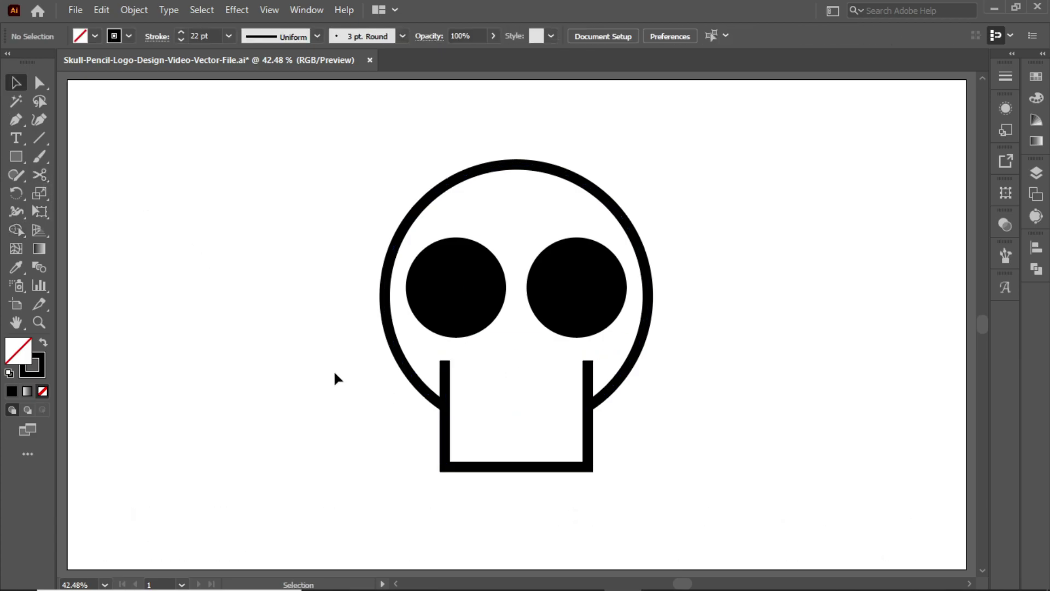
# Add a solid black triangle nose between the eyes
pyautogui.moveTo(224, 270)
pyautogui.mouseDown()
pyautogui.moveTo(249, 306)
pyautogui.moveTo(234, 301)
pyautogui.mouseUp()
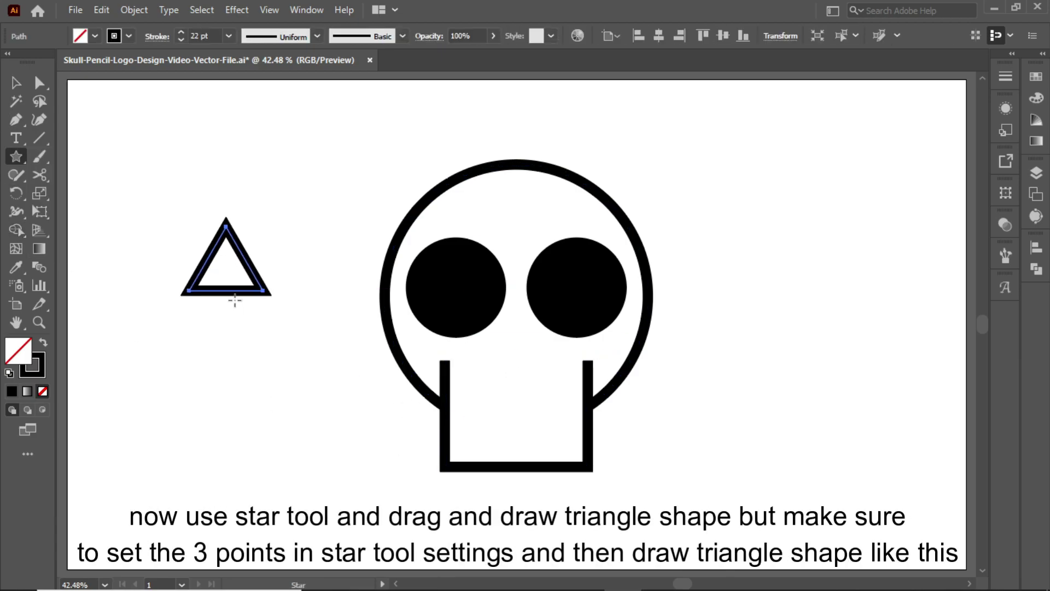
pyautogui.press('v')
pyautogui.moveTo(262, 260); pyautogui.dragTo(530, 398)
pyautogui.hotkey('shift', 'x')
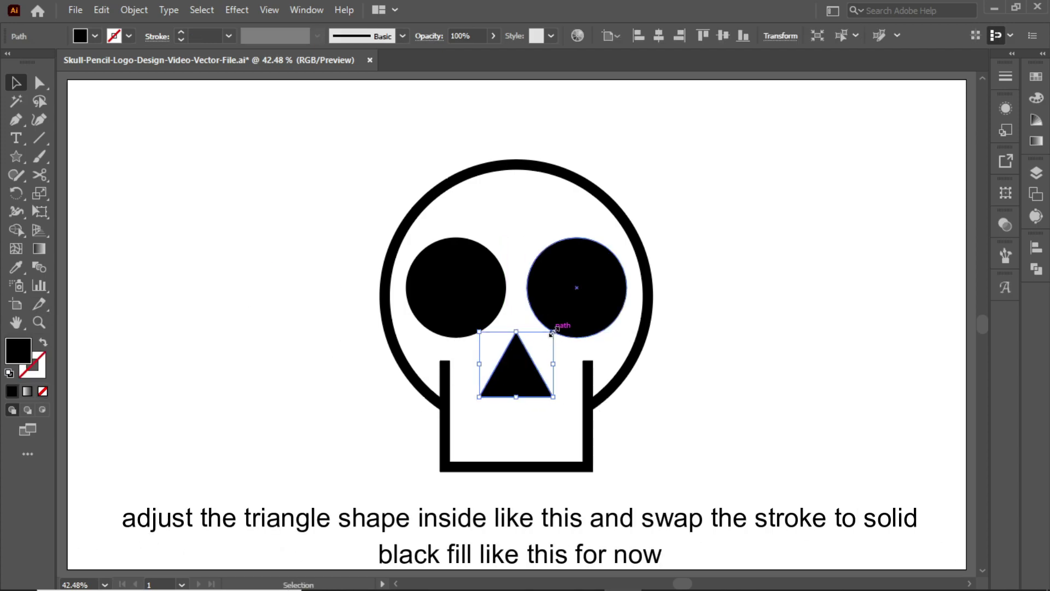
pyautogui.moveTo(548, 341); pyautogui.dragTo(547, 338)
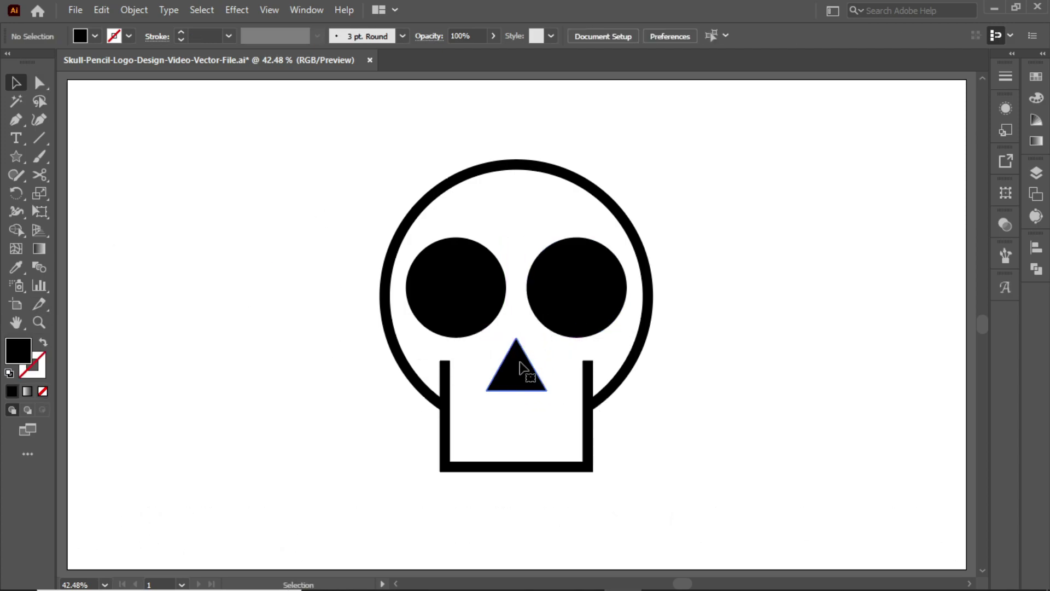
# Give the jaw round line caps and thicken the skull outline stroke
pyautogui.click(448, 416)
pyautogui.click(157, 36)
pyautogui.click(86, 72)
pyautogui.click(629, 458)
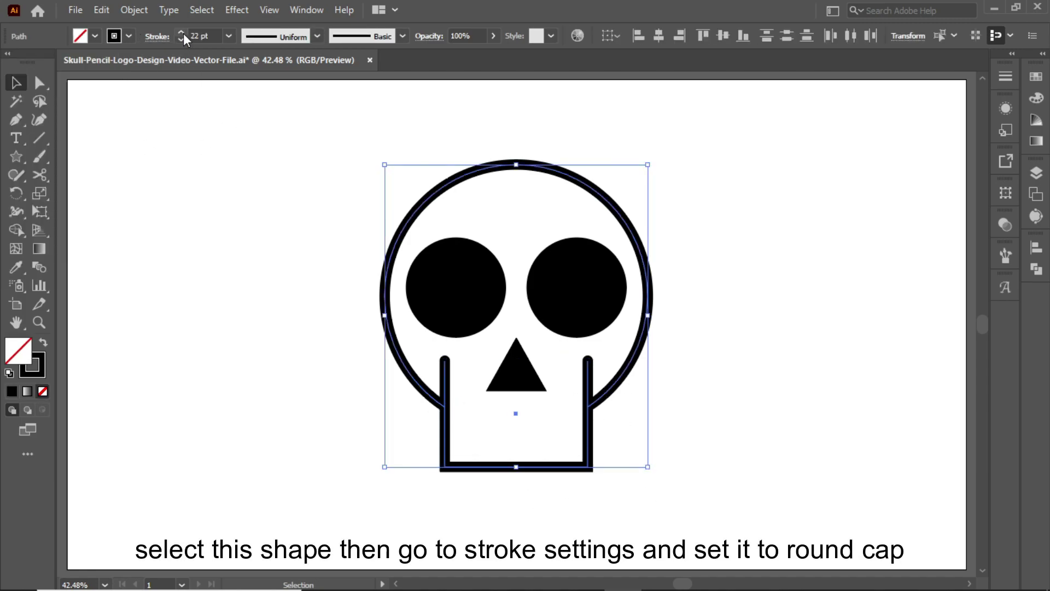
pyautogui.click(248, 215)
pyautogui.click(444, 433)
pyautogui.click(181, 31)
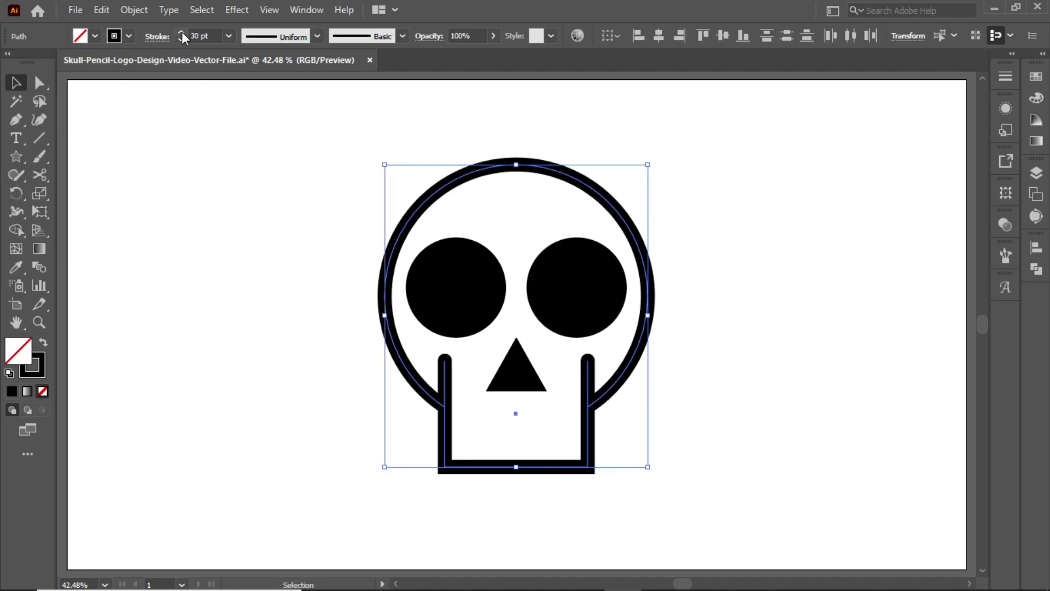
pyautogui.click(206, 166)
# Round the corners of the nose triangle
pyautogui.press('a')
pyautogui.click(519, 357)
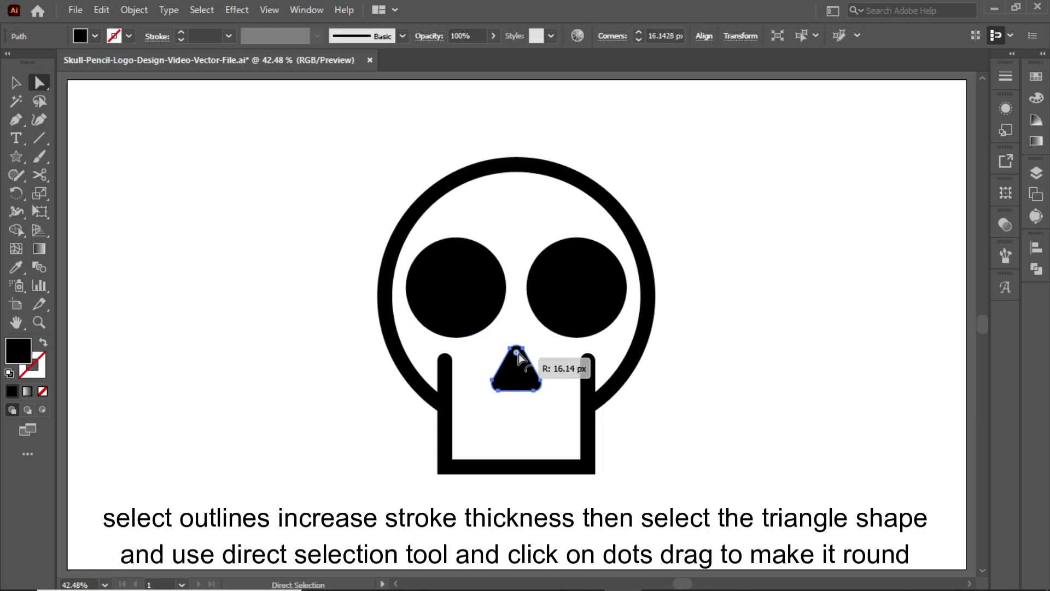
pyautogui.click(215, 253)
pyautogui.press('v')
pyautogui.click(516, 367)
# Draw a vertical tooth line inside the jaw and group it
pyautogui.press('a')
pyautogui.click(445, 467)
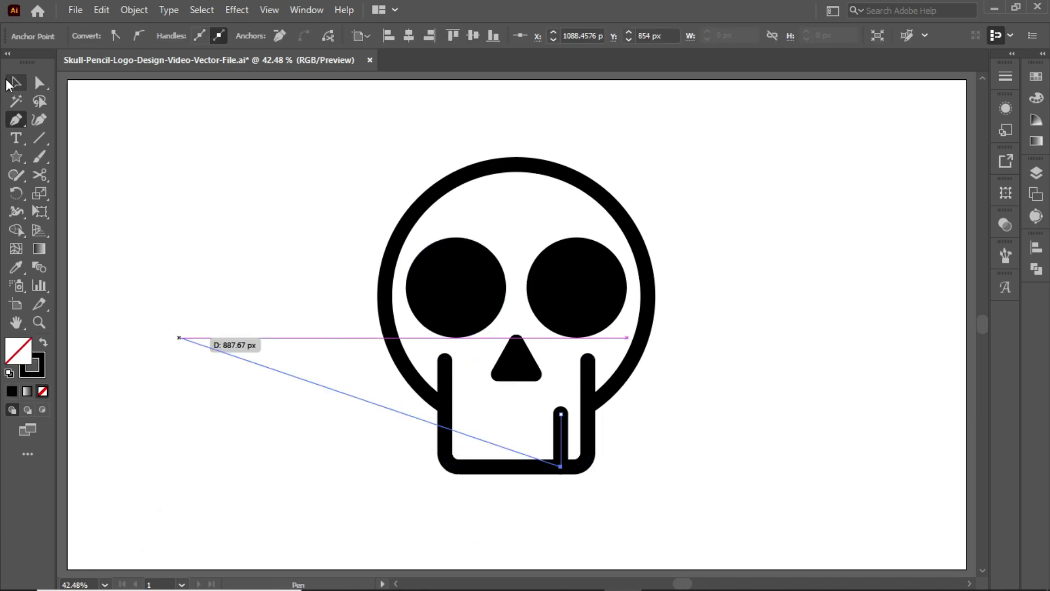
pyautogui.moveTo(535, 439); pyautogui.dragTo(474, 439)
pyautogui.click(133, 9)
pyautogui.click(127, 80)
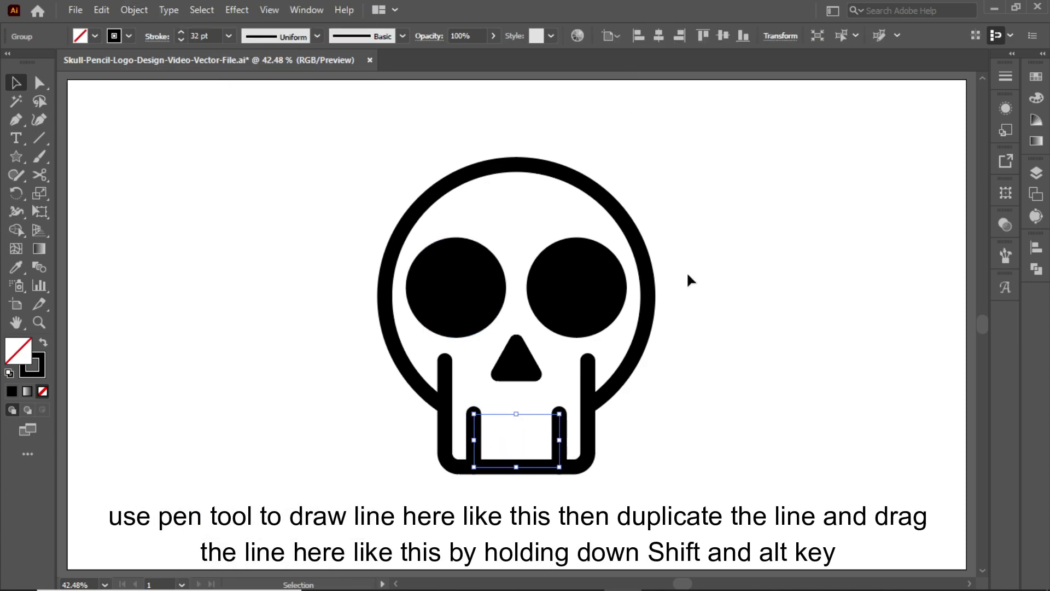
# Copy and resize tooth lines to make four, then nudge the jaw and teeth down
pyautogui.click(557, 455)
pyautogui.doubleClick(558, 455)
pyautogui.moveTo(557, 455); pyautogui.dragTo(539, 455)
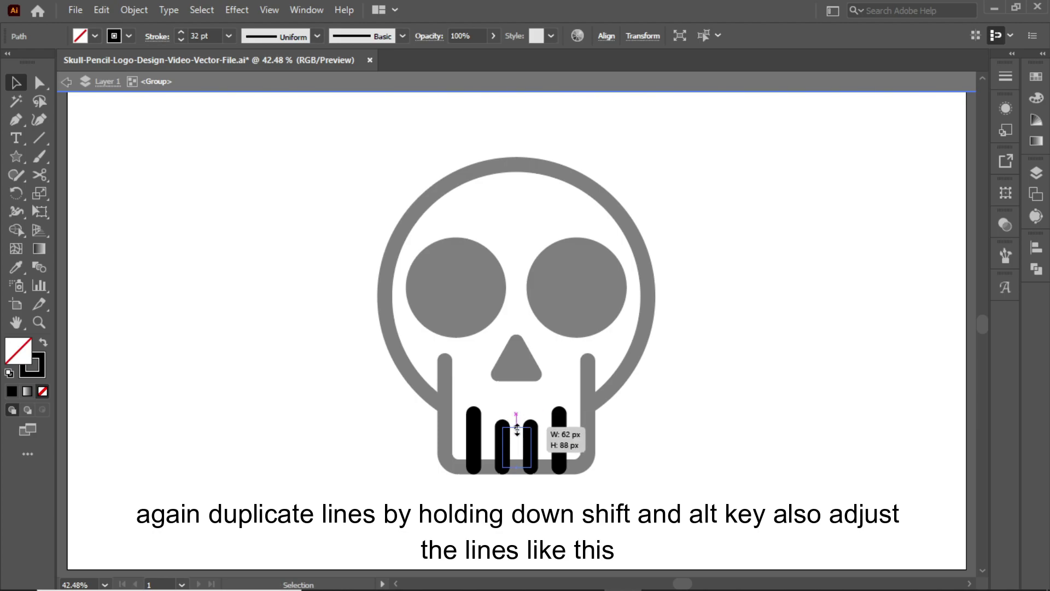
pyautogui.moveTo(519, 433); pyautogui.dragTo(519, 427)
pyautogui.doubleClick(512, 493)
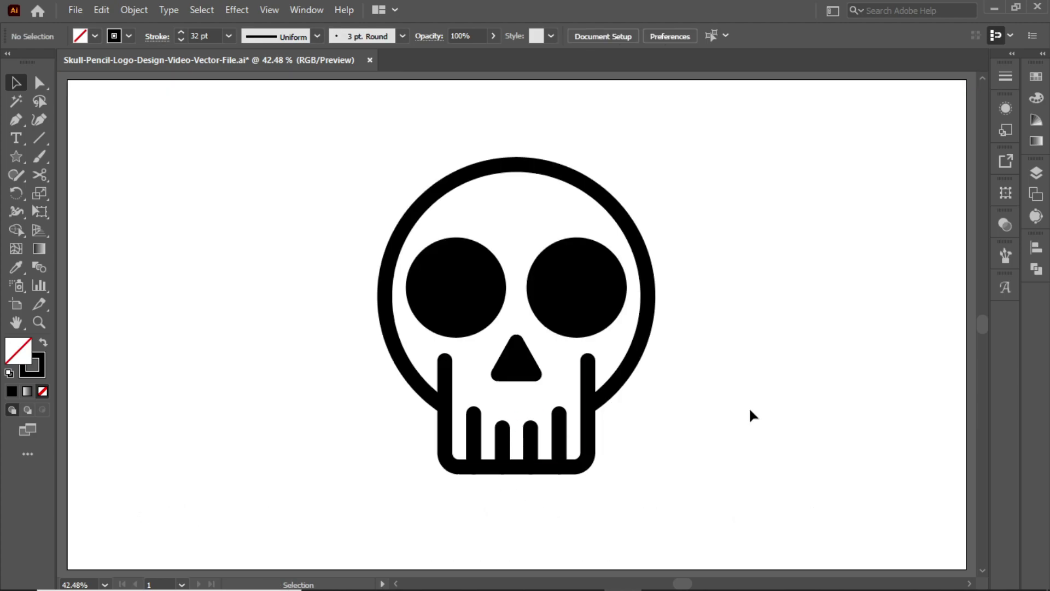
pyautogui.moveTo(747, 408); pyautogui.dragTo(409, 442)
pyautogui.hotkey('shift', 'Down')
pyautogui.hotkey('shift', 'Down')
pyautogui.hotkey('shift', 'Down')
pyautogui.click(609, 451)
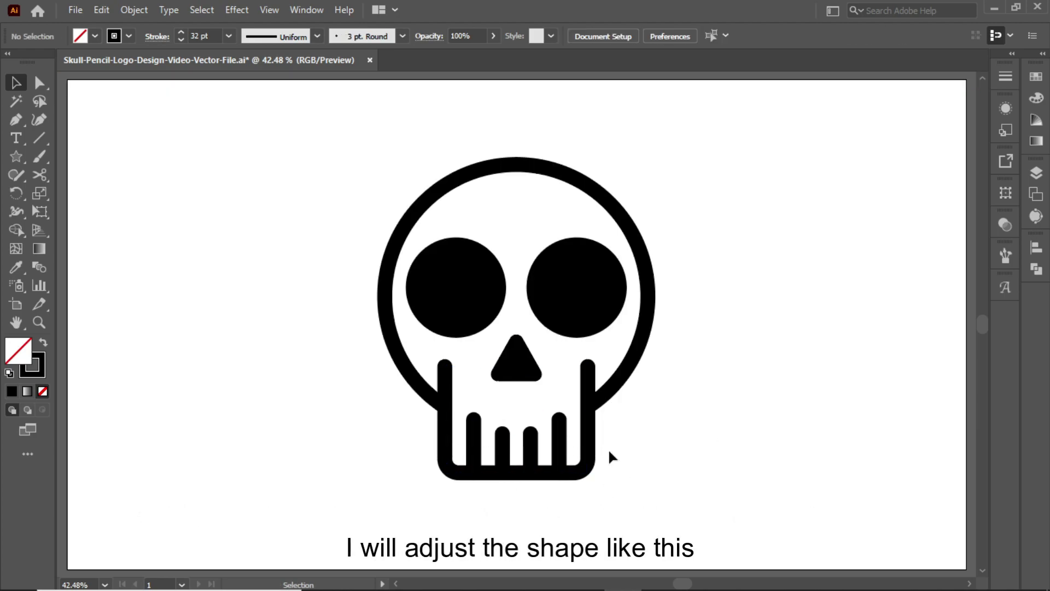
# Place a 1095×146 px rectangle across the eyes and fully round its corners
pyautogui.click(164, 274)
pyautogui.write('1095')
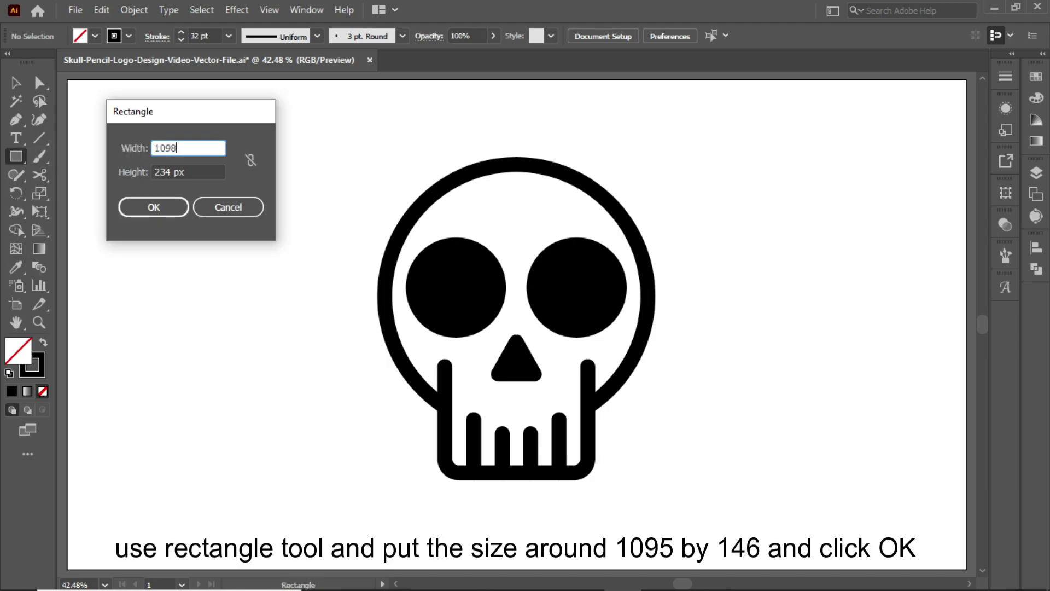
pyautogui.press('Tab')
pyautogui.write('146')
pyautogui.click(171, 204)
pyautogui.press('v')
pyautogui.moveTo(657, 307)
pyautogui.mouseDown()
pyautogui.moveTo(761, 288)
pyautogui.moveTo(387, 284)
pyautogui.mouseUp()
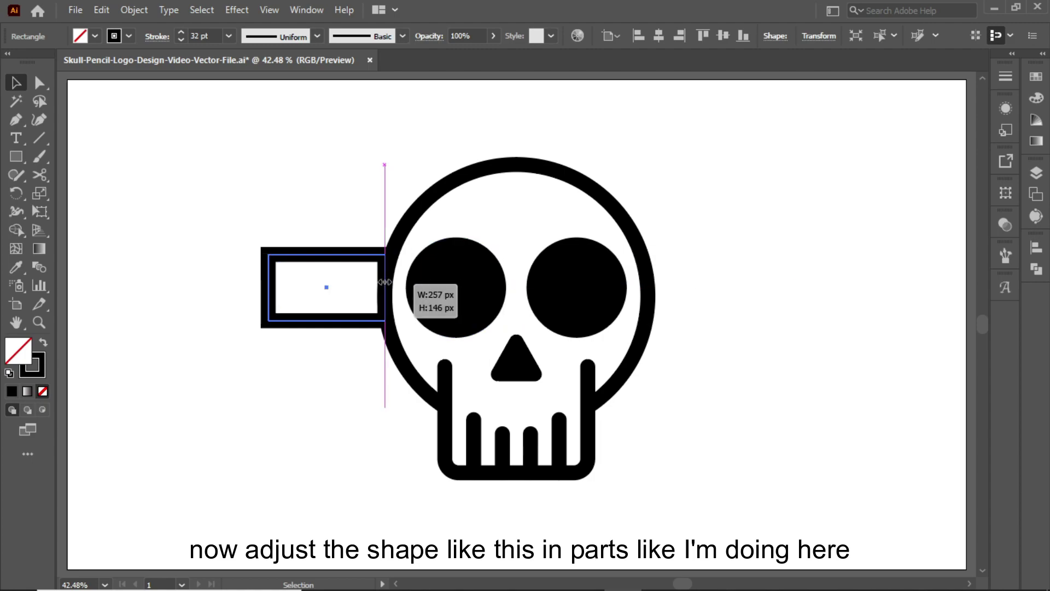
pyautogui.moveTo(569, 288); pyautogui.dragTo(607, 287)
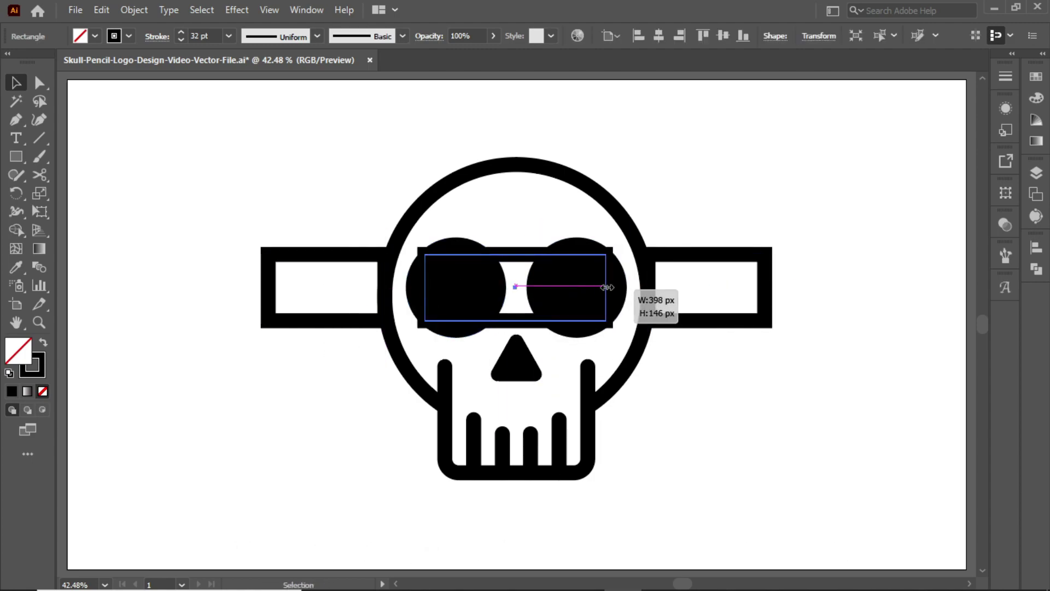
pyautogui.moveTo(437, 266); pyautogui.dragTo(475, 296)
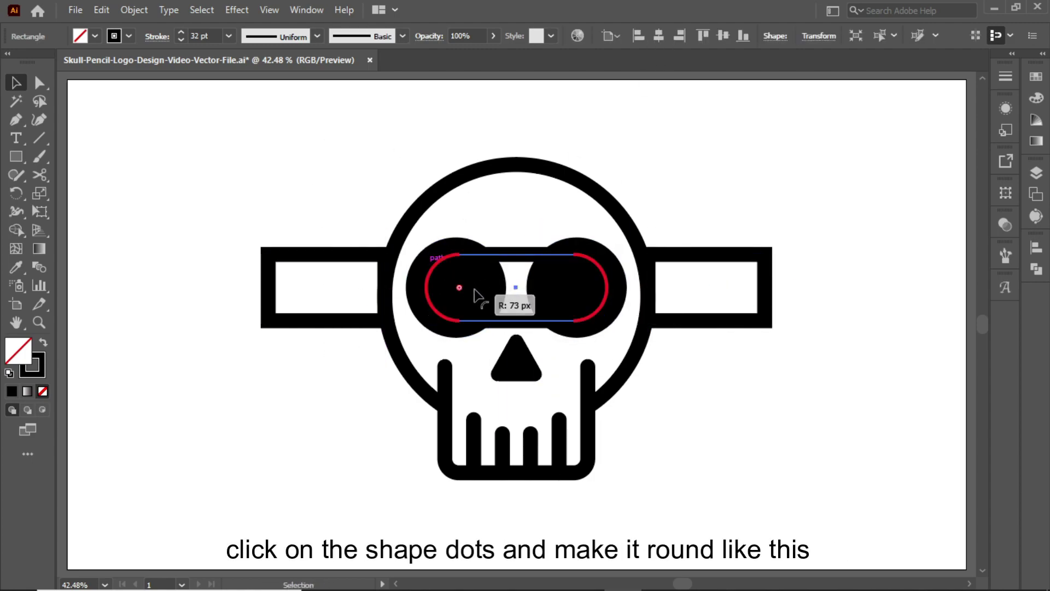
pyautogui.click(246, 211)
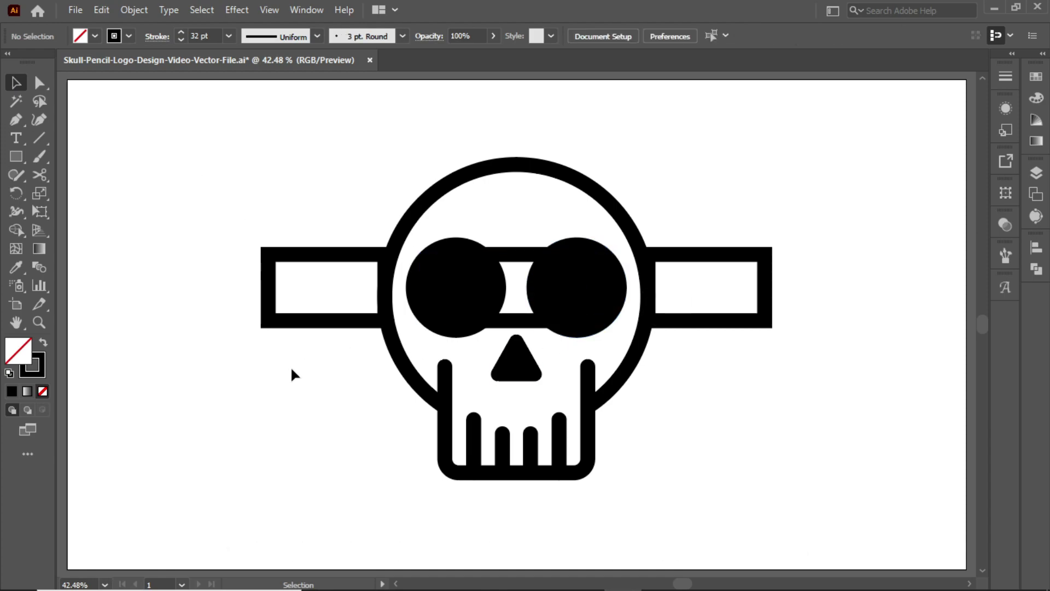
# Draw two vertical lines in the left strap
pyautogui.click(299, 257)
pyautogui.click(298, 318)
pyautogui.moveTo(298, 290)
pyautogui.mouseDown()
pyautogui.moveTo(307, 293)
pyautogui.moveTo(293, 339)
pyautogui.mouseUp()
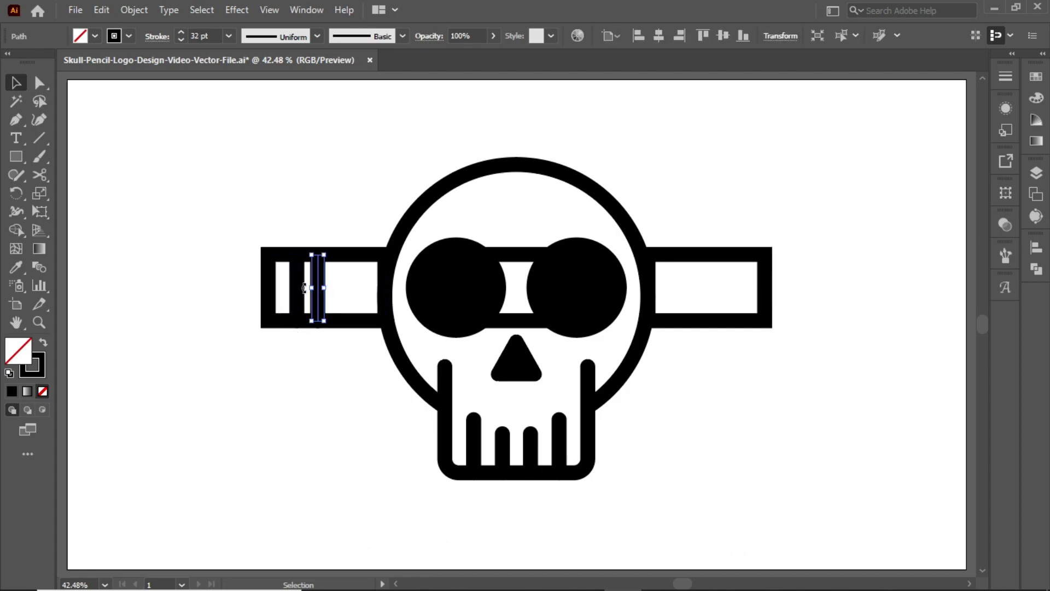
pyautogui.press('Right')
pyautogui.press('Right')
pyautogui.press('Right')
pyautogui.press('Right')
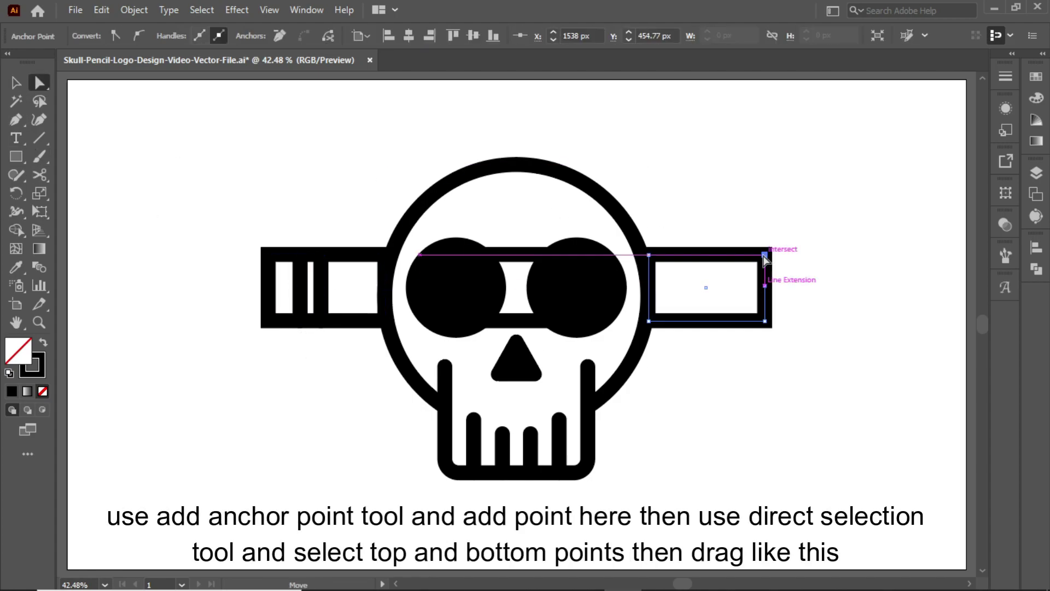
# Pull the right strap's end into a pencil point with a line across its base
pyautogui.keyDown('shift'); pyautogui.click(764, 321); pyautogui.keyUp('shift')
pyautogui.moveTo(765, 321); pyautogui.dragTo(719, 322)
pyautogui.press('p')
pyautogui.click(718, 255)
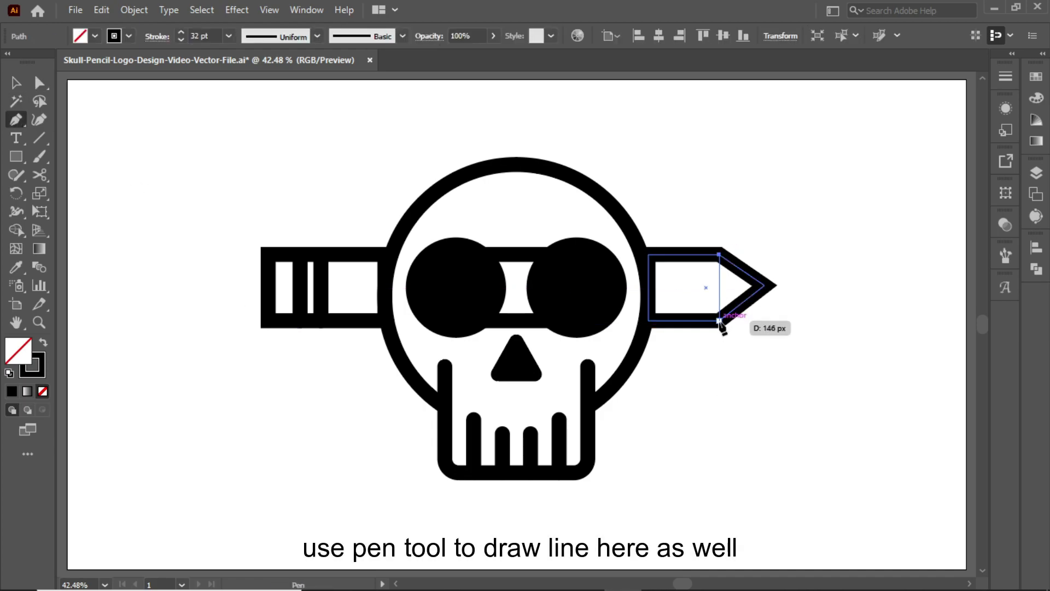
pyautogui.click(719, 322)
pyautogui.keyDown('ctrl'); pyautogui.click(725, 206); pyautogui.keyUp('ctrl')
# Fill the rounded eye band with white
pyautogui.click(517, 257)
pyautogui.click(95, 36)
pyautogui.click(24, 64)
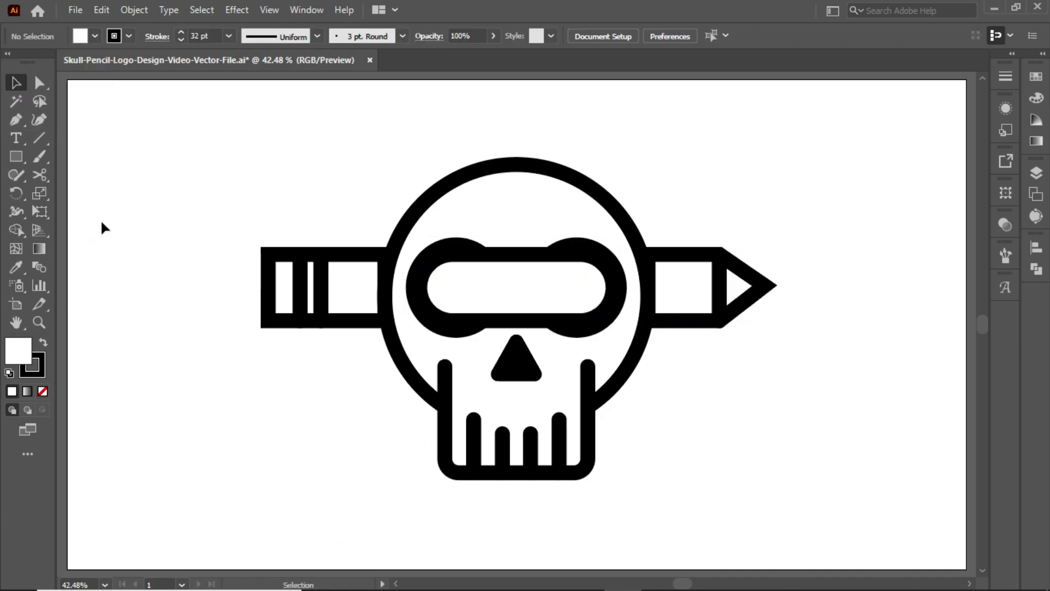
# Widen the eye band to 462 px, round the pencil's back end, and draw its stripes
pyautogui.moveTo(617, 288); pyautogui.dragTo(623, 289)
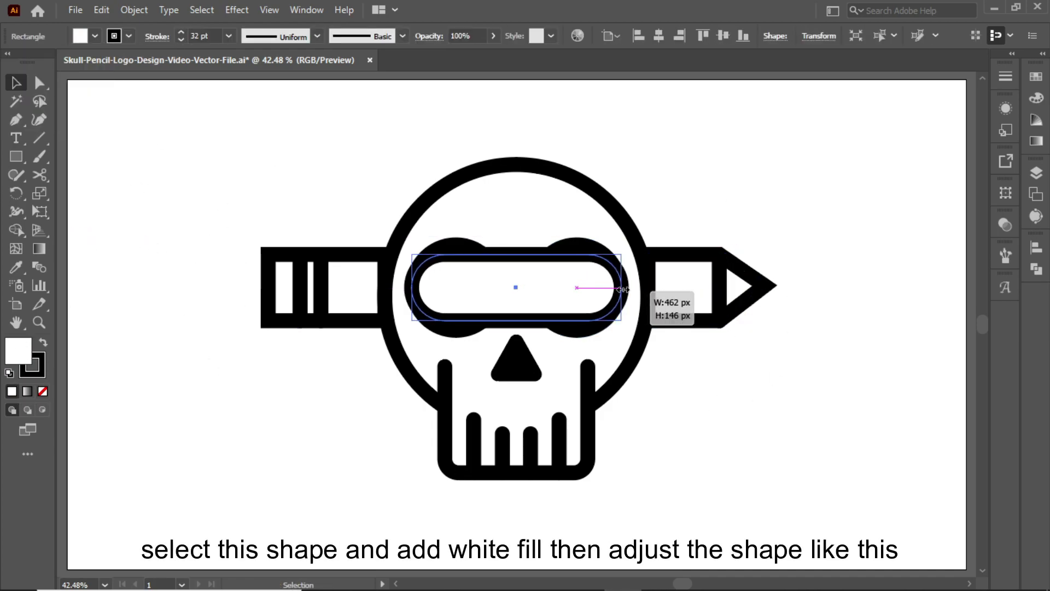
pyautogui.click(299, 290)
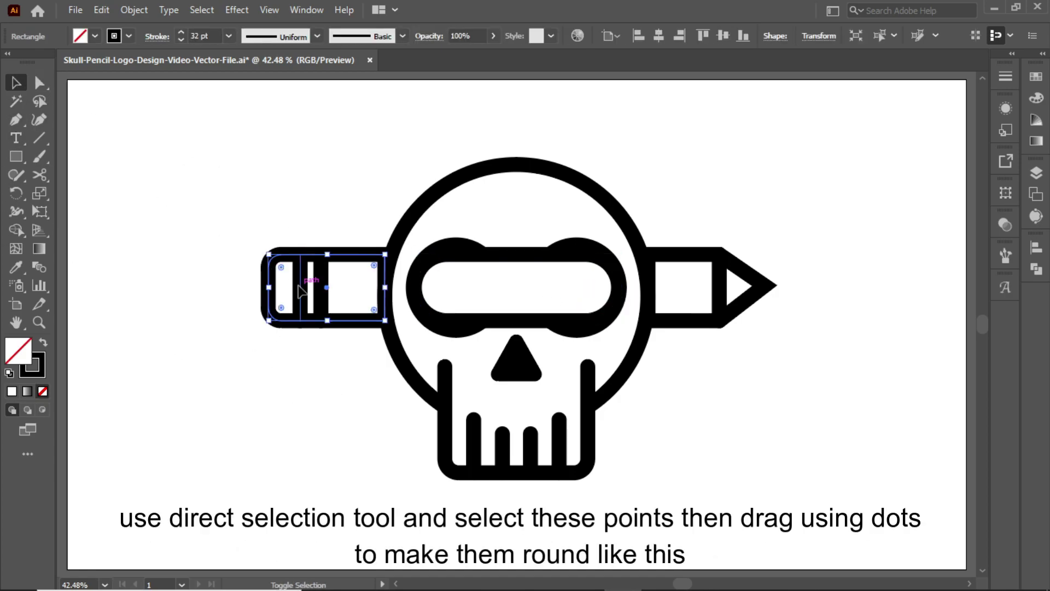
pyautogui.click(272, 212)
pyautogui.press('p')
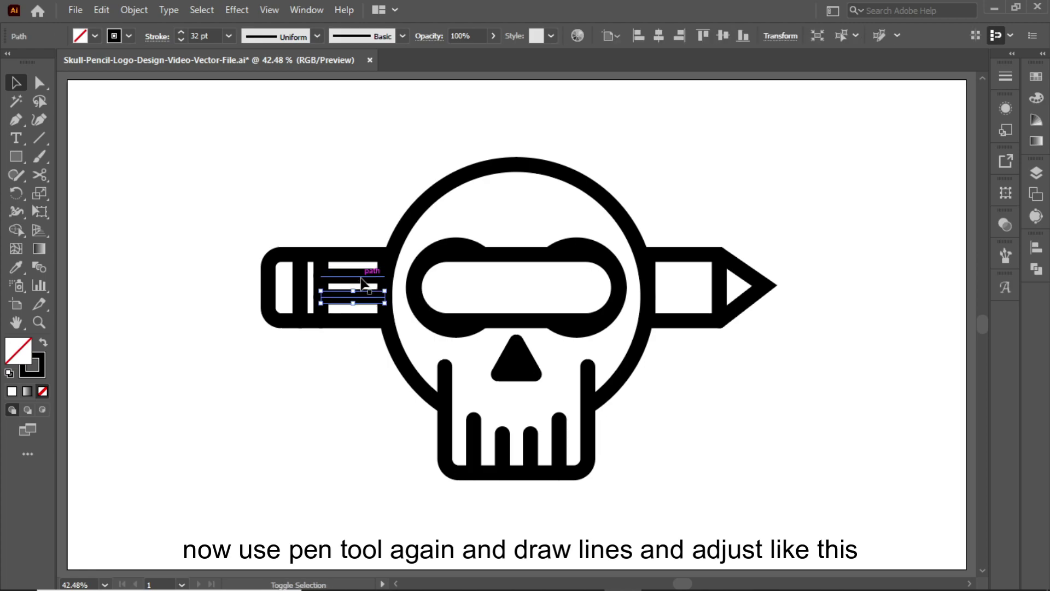
pyautogui.click(347, 357)
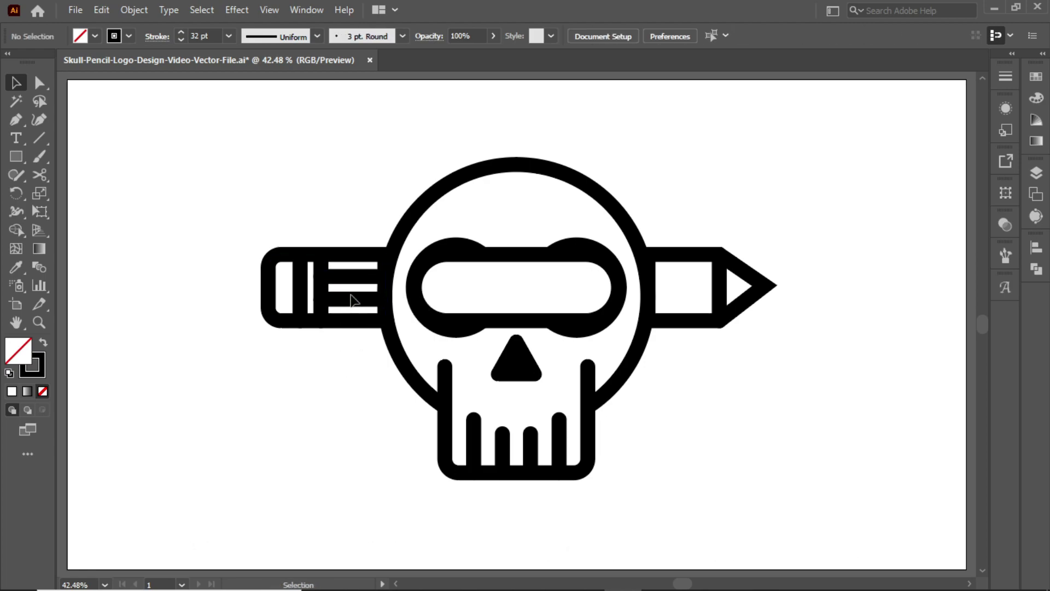
# Copy the stripes across the eye band and draw lines inside the pencil tip
pyautogui.moveTo(323, 309)
pyautogui.mouseDown()
pyautogui.moveTo(451, 310)
pyautogui.moveTo(611, 289)
pyautogui.mouseUp()
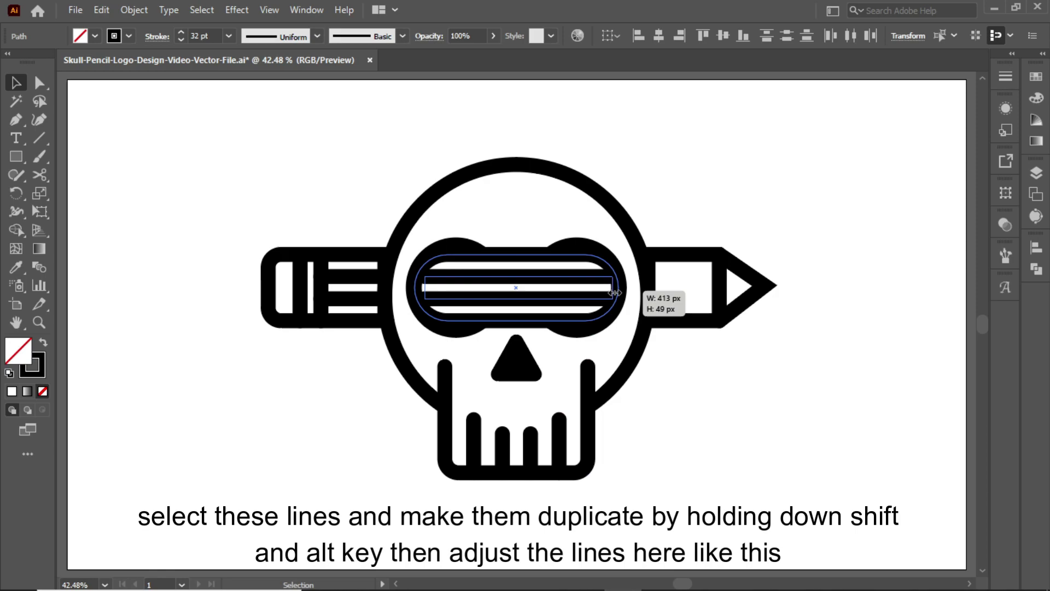
pyautogui.moveTo(352, 288); pyautogui.dragTo(681, 288)
pyautogui.click(684, 401)
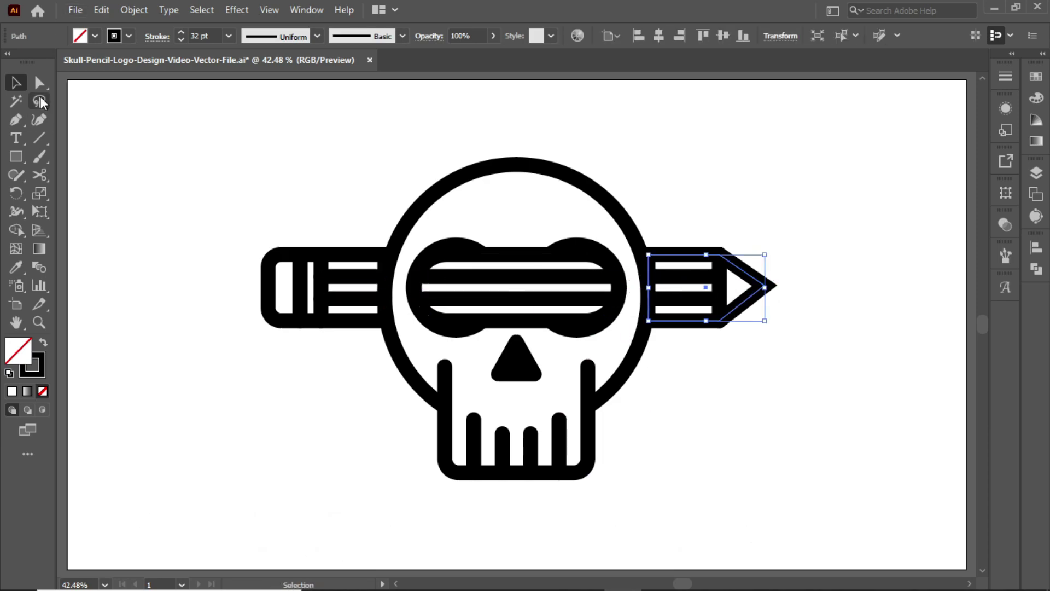
pyautogui.click(759, 347)
pyautogui.press('p')
pyautogui.click(747, 265)
pyautogui.click(765, 286)
# Select the whole skull and pencil artwork and expand it into plain shapes
pyautogui.press('v')
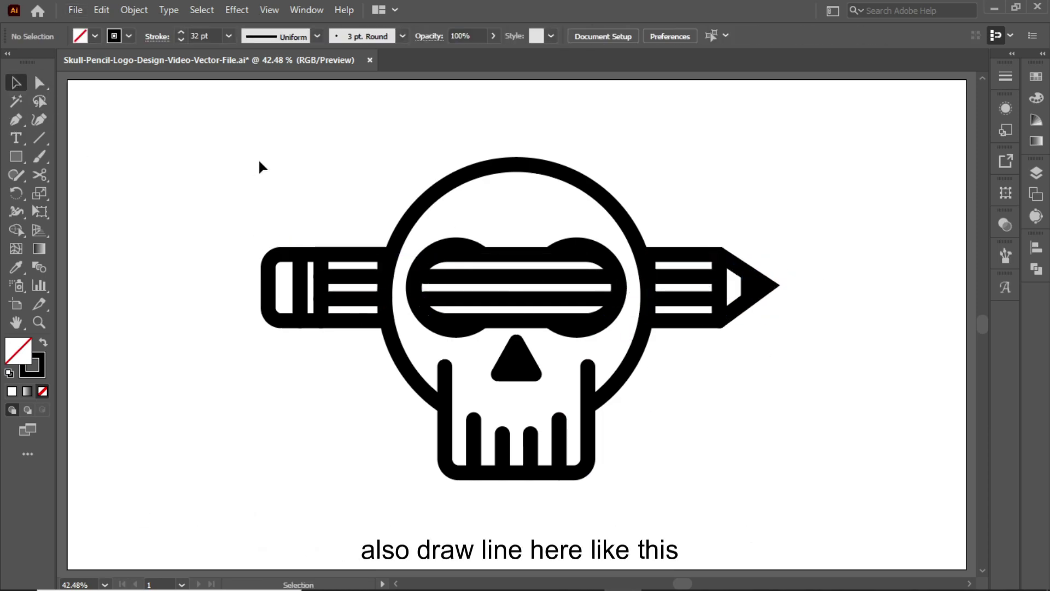
pyautogui.moveTo(206, 141); pyautogui.dragTo(770, 479)
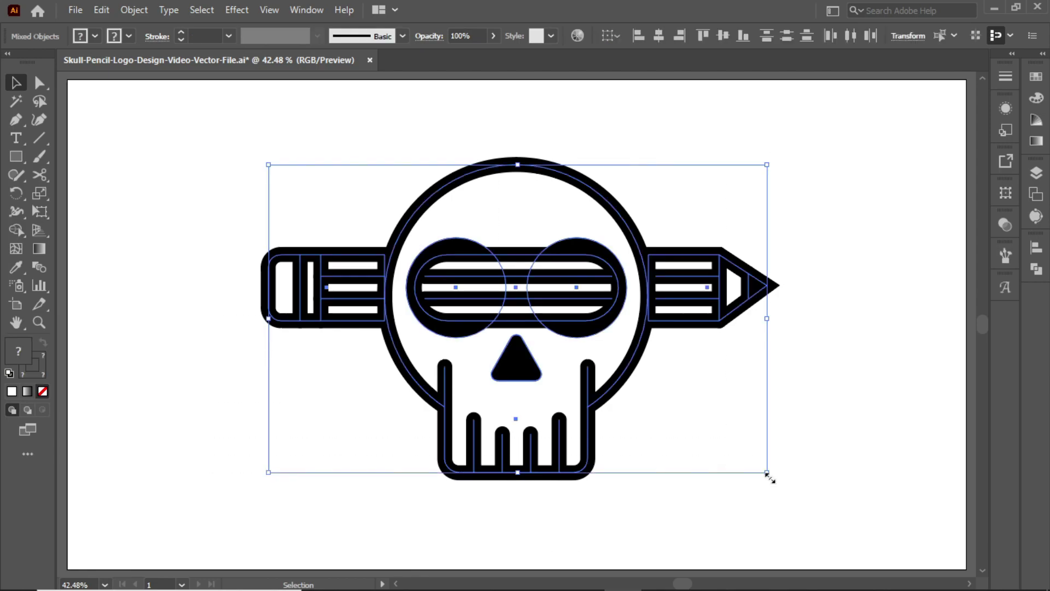
pyautogui.click(133, 9)
pyautogui.click(222, 196)
pyautogui.click(136, 344)
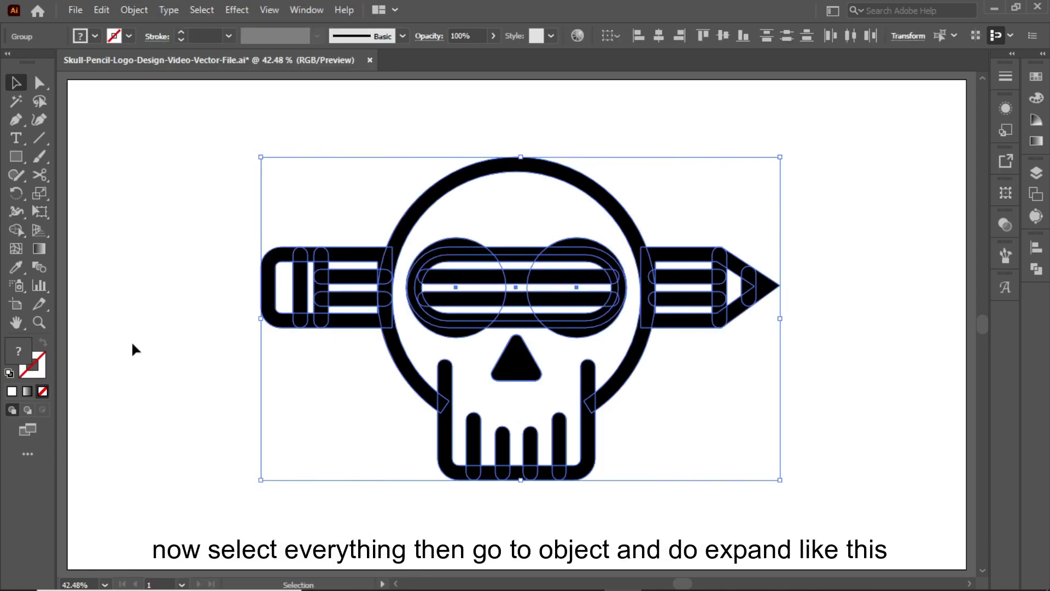
# Unite all shapes with Pathfinder into one silhouette and release the compound path
pyautogui.click(464, 316)
pyautogui.keyDown('shift'); pyautogui.click(513, 306); pyautogui.keyUp('shift')
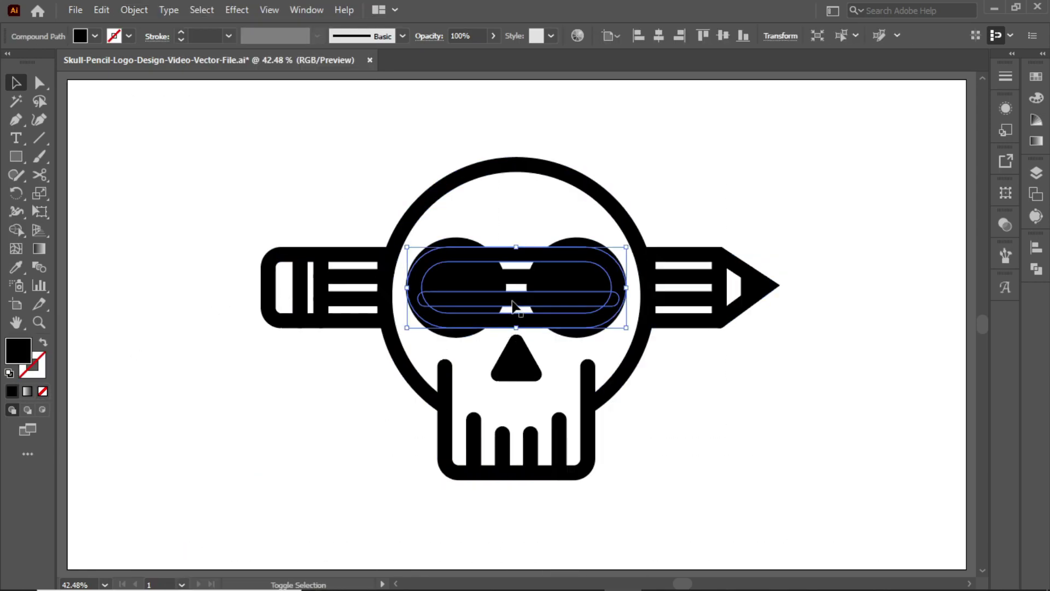
pyautogui.hotkey('ctrl', 'shift', 'F9')
pyautogui.click(758, 345)
pyautogui.moveTo(692, 259); pyautogui.dragTo(693, 260)
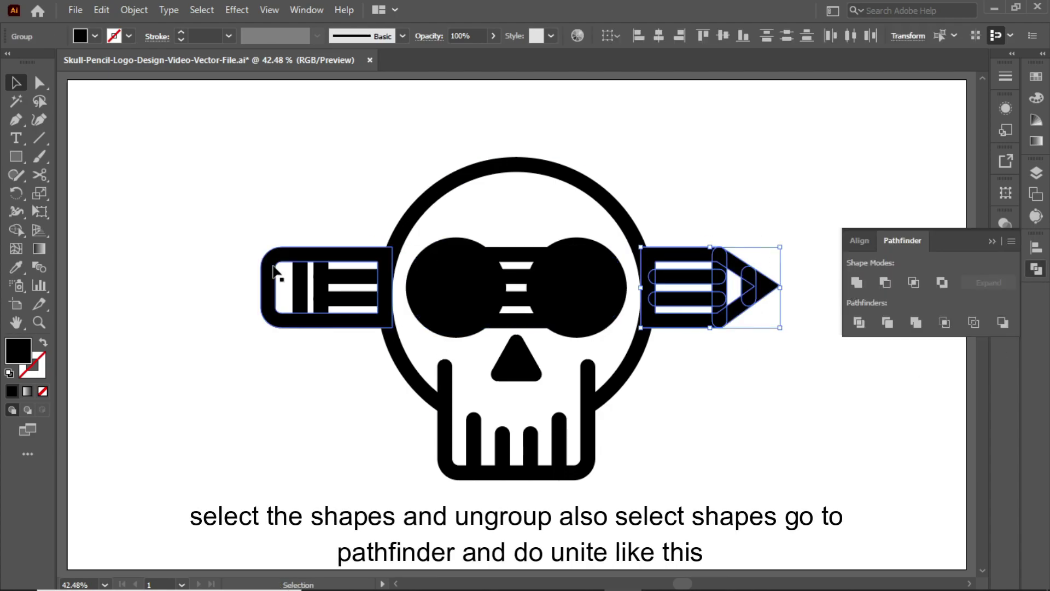
pyautogui.moveTo(257, 94); pyautogui.dragTo(785, 415)
pyautogui.click(864, 280)
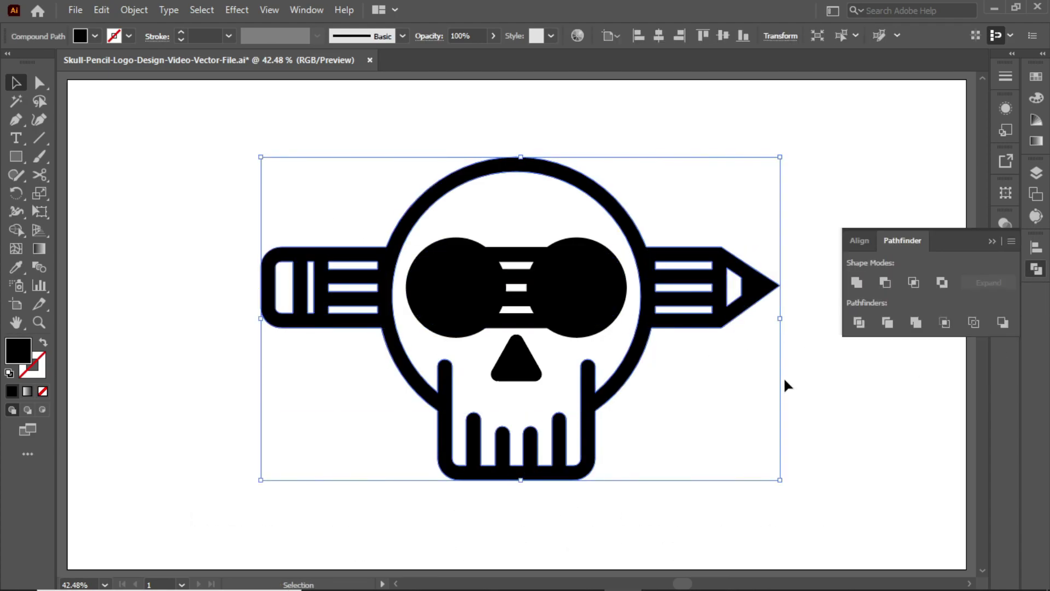
pyautogui.rightClick(452, 317)
pyautogui.click(482, 383)
# Fill the skull circle light grey and send it back behind the black outline shape
pyautogui.click(529, 395)
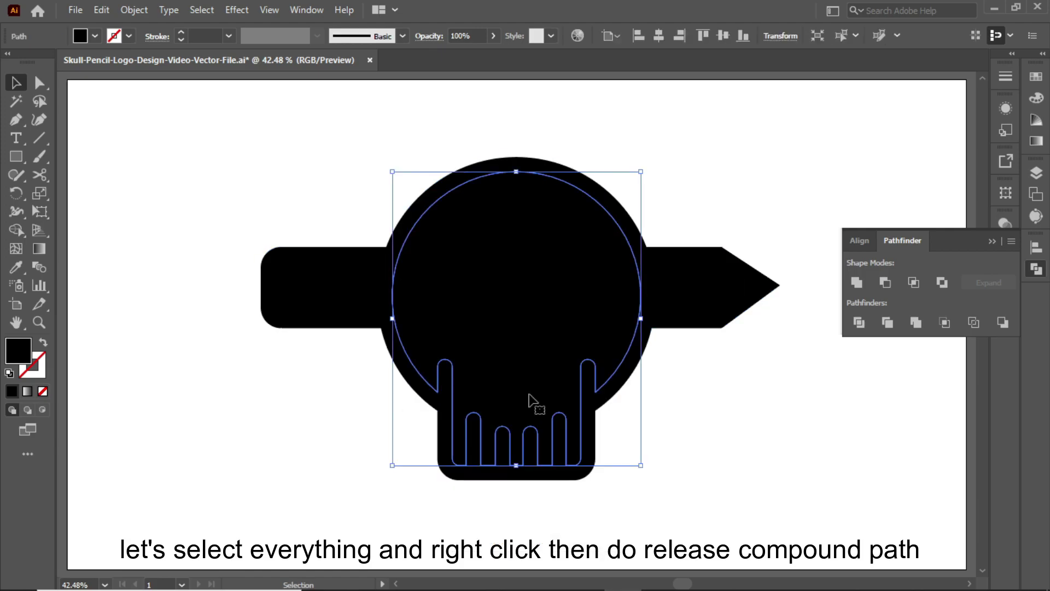
pyautogui.click(1036, 76)
pyautogui.click(866, 187)
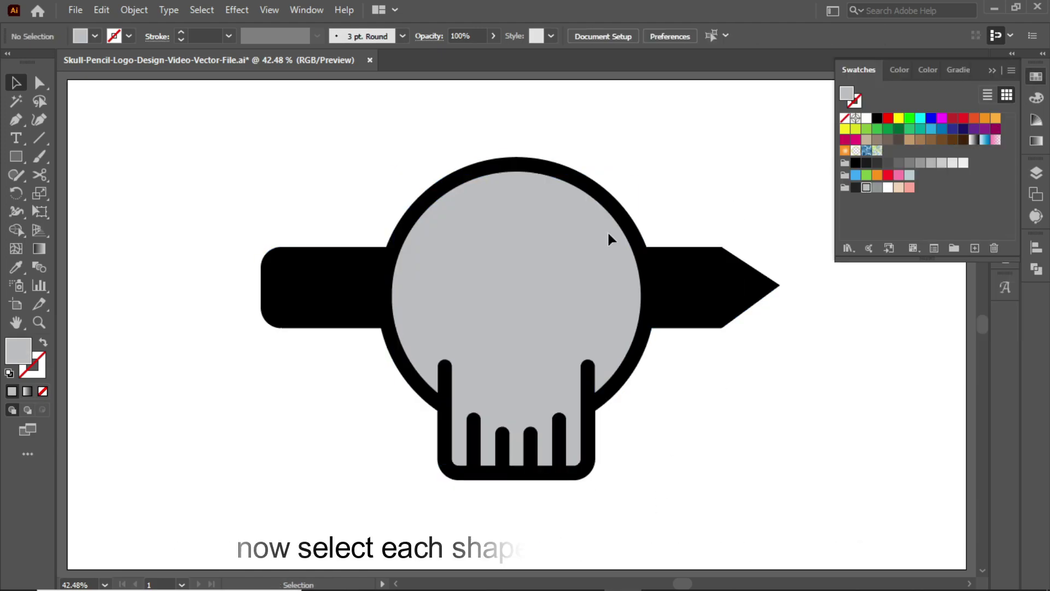
pyautogui.rightClick(524, 234)
pyautogui.click(717, 490)
pyautogui.rightClick(477, 235)
pyautogui.click(662, 450)
pyautogui.rightClick(593, 364)
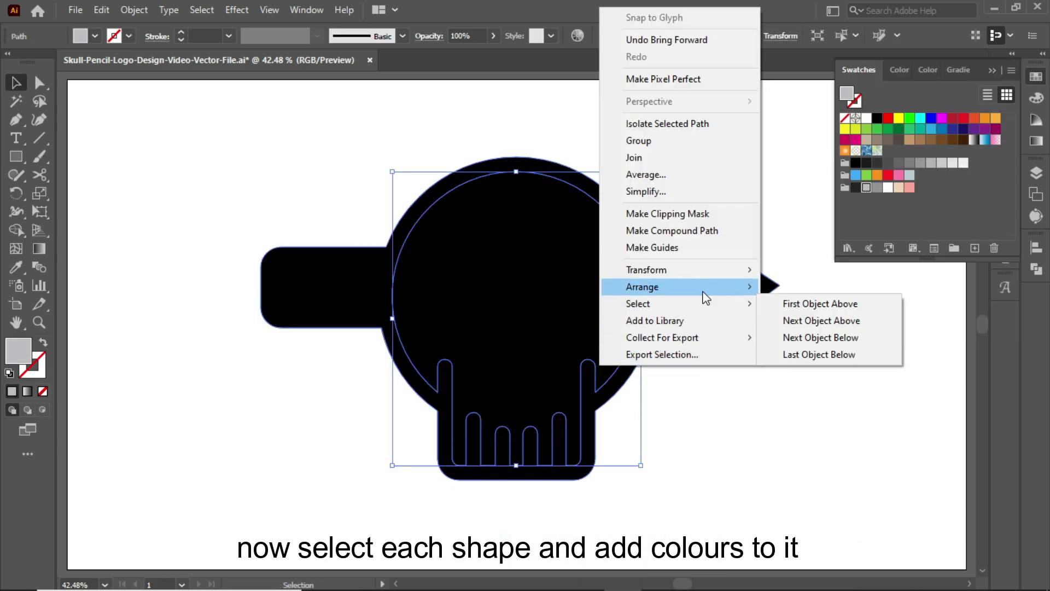
pyautogui.click(597, 310)
# Fill the goggle eye stripes red
pyautogui.click(616, 206)
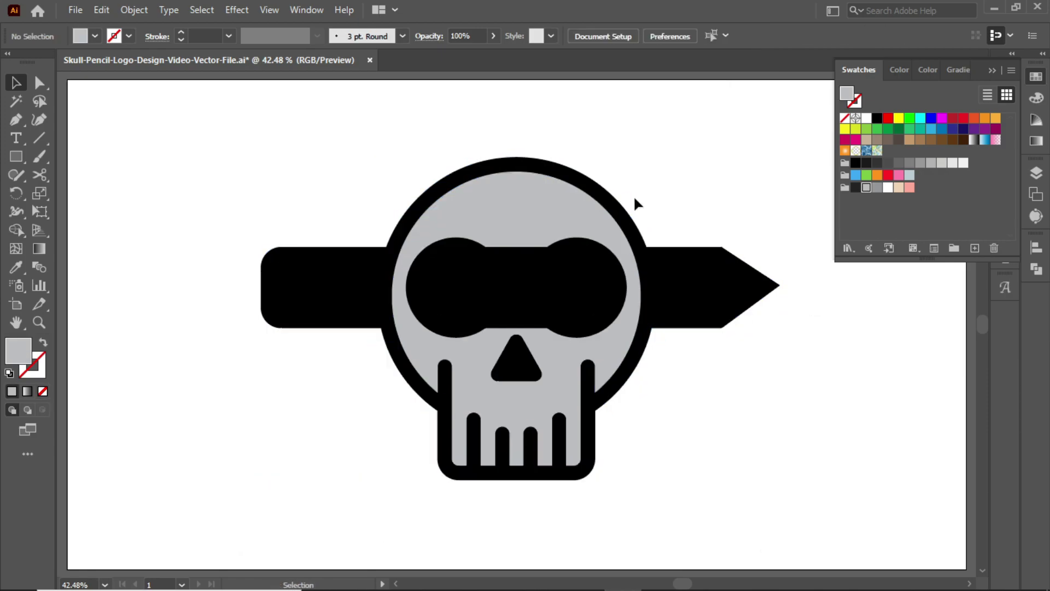
pyautogui.click(538, 311)
pyautogui.click(888, 175)
pyautogui.click(605, 127)
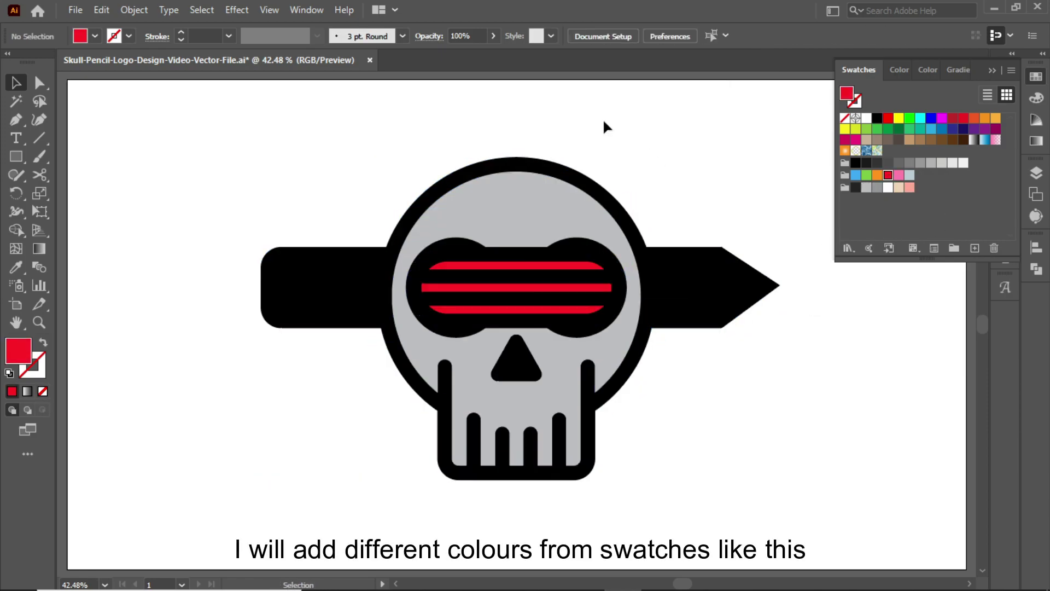
# Colour both sets of pencil stripes red by sampling the eye stripes with the Eyedropper
pyautogui.click(350, 282)
pyautogui.keyDown('shift'); pyautogui.click(684, 287); pyautogui.keyUp('shift')
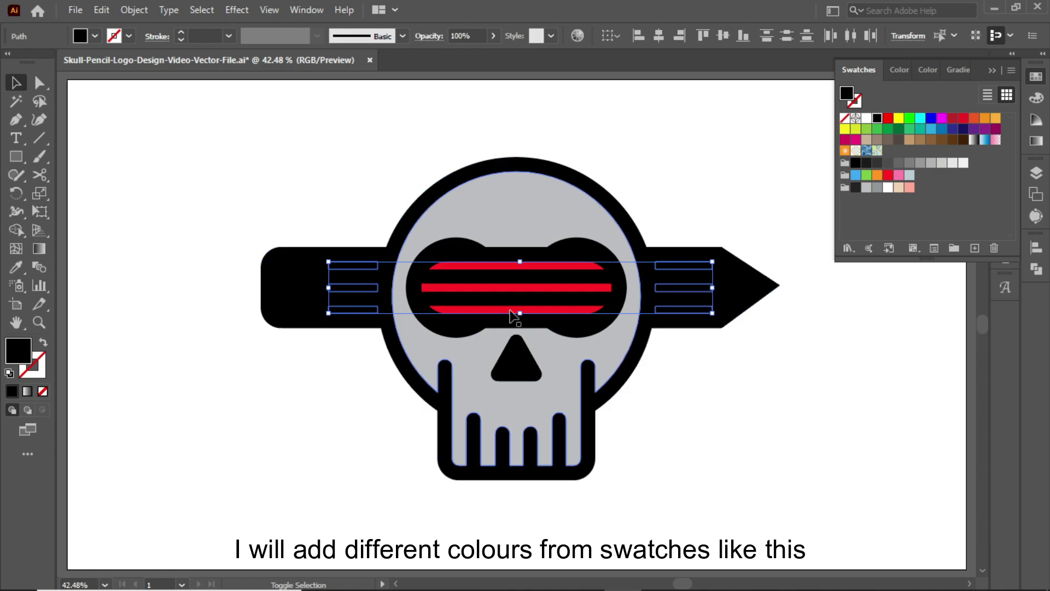
pyautogui.click(16, 267)
pyautogui.click(444, 263)
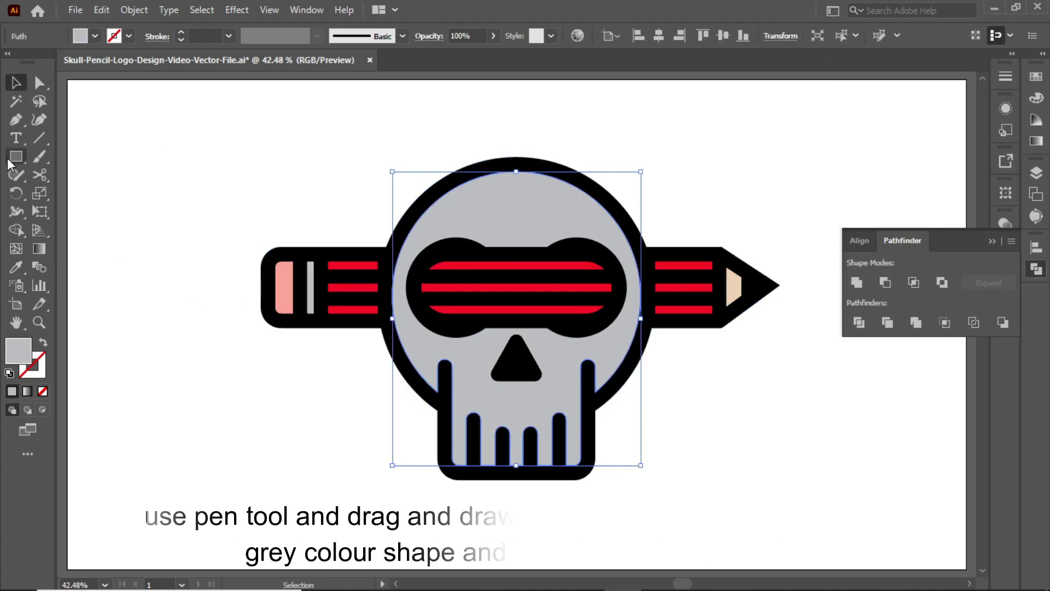
# Divide the grey skull along a horizontal line across the teeth and ungroup the pieces
pyautogui.click(611, 447)
pyautogui.press('v')
pyautogui.click(519, 447)
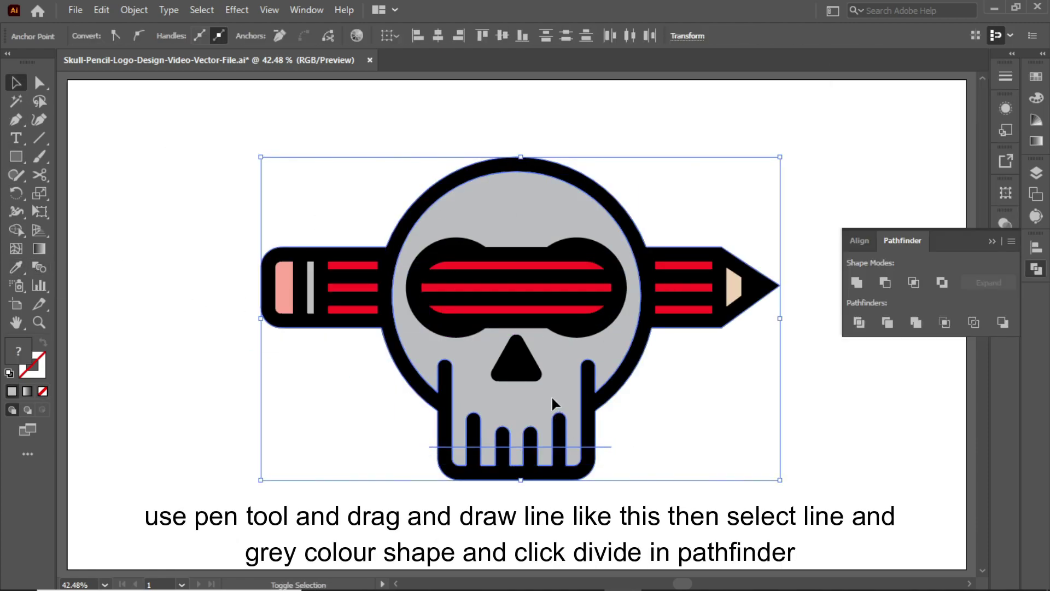
pyautogui.keyDown('shift'); pyautogui.click(553, 403); pyautogui.keyUp('shift')
pyautogui.click(860, 322)
pyautogui.hotkey('ctrl', 'shift', '[')
pyautogui.hotkey('ctrl', 'shift', 'g')
# Fill the strip behind the teeth darker grey and the upper half-circle piece white
pyautogui.click(504, 454)
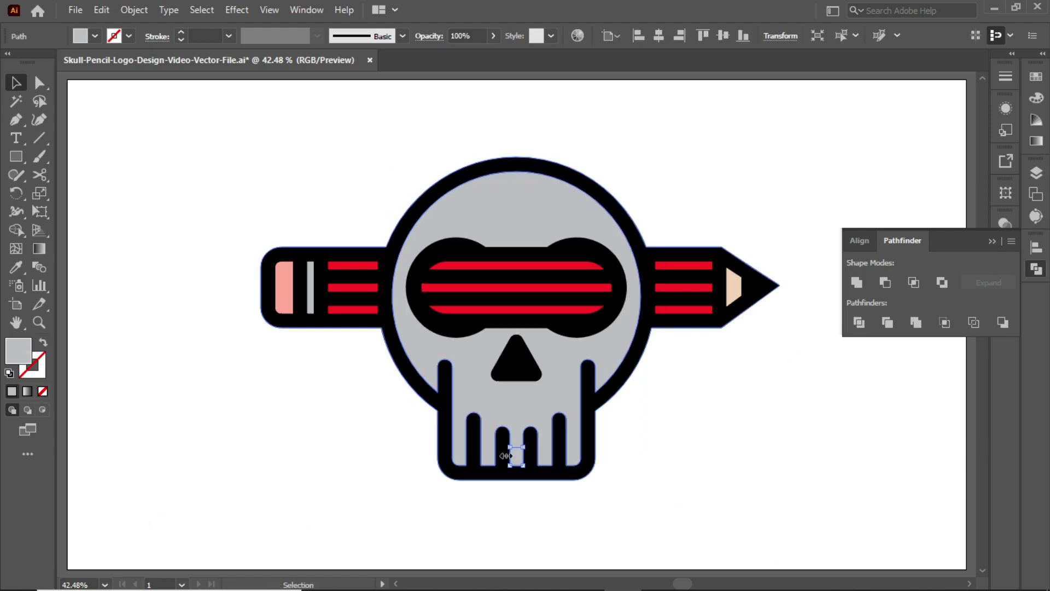
pyautogui.click(1036, 76)
pyautogui.click(911, 233)
pyautogui.click(468, 372)
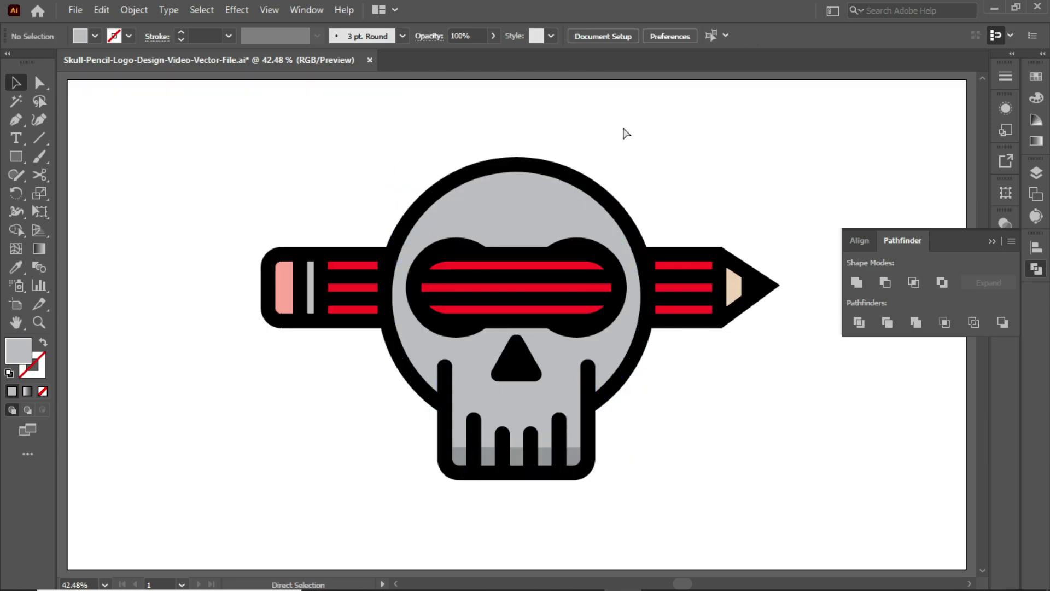
pyautogui.click(911, 176)
pyautogui.click(858, 179)
# Trim the white top crescent with Shape Builder and add white crescents under the eye circles
pyautogui.doubleClick(524, 190)
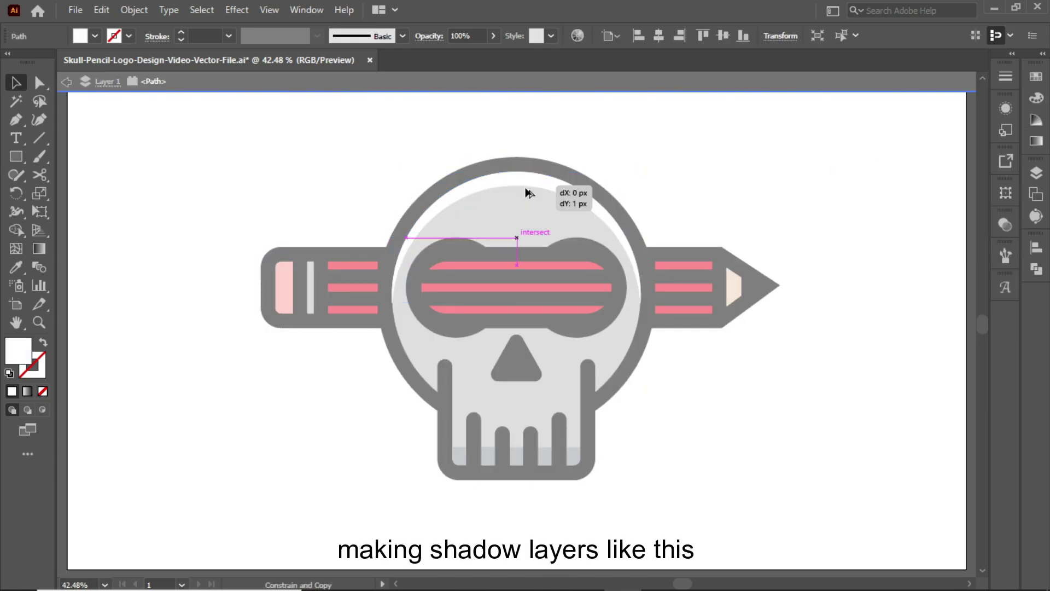
pyautogui.hotkey('shift', 'm')
pyautogui.press('Escape')
pyautogui.press('v')
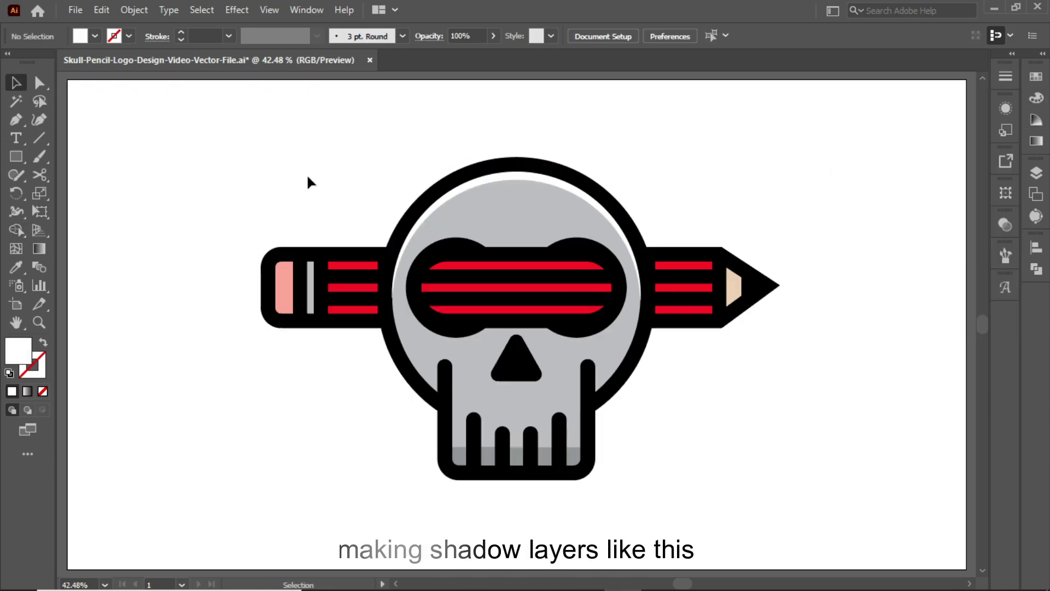
pyautogui.click(579, 340)
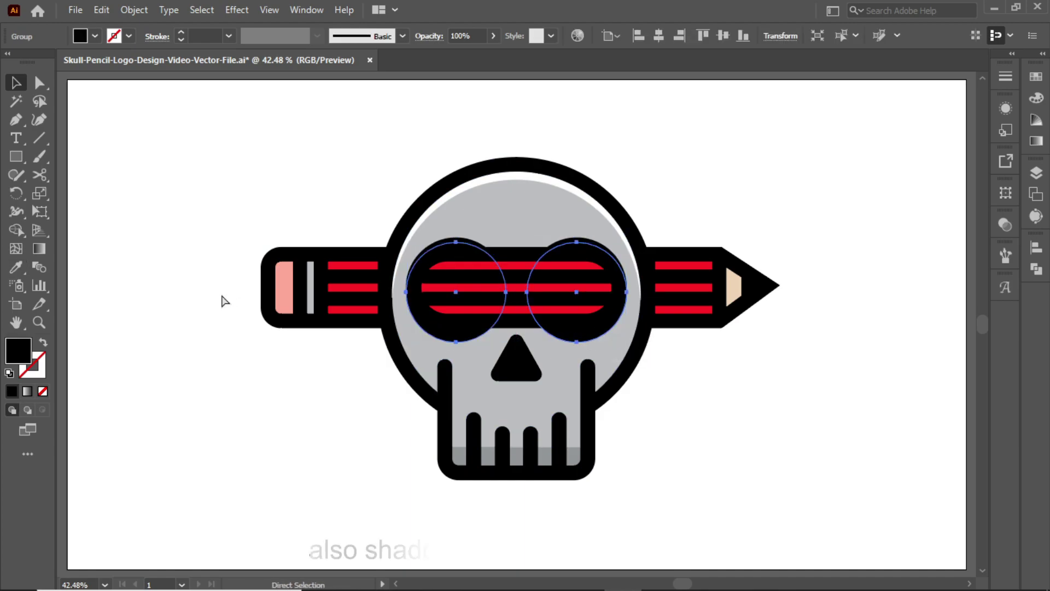
pyautogui.press('v')
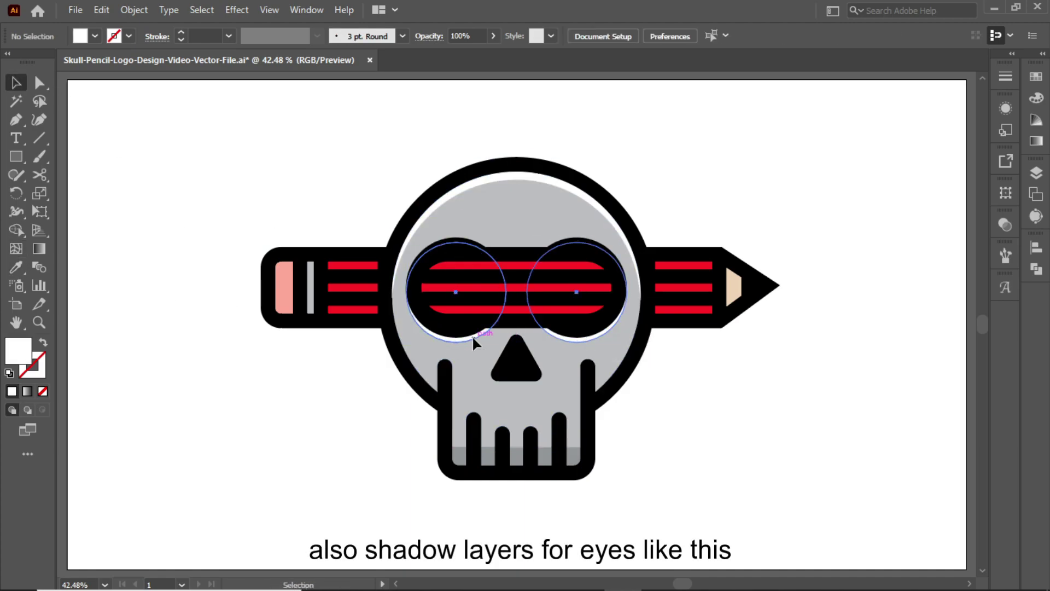
pyautogui.click(629, 356)
# Pen-draw a zigzag lightning path running down from the skull's top rim
pyautogui.click(669, 478)
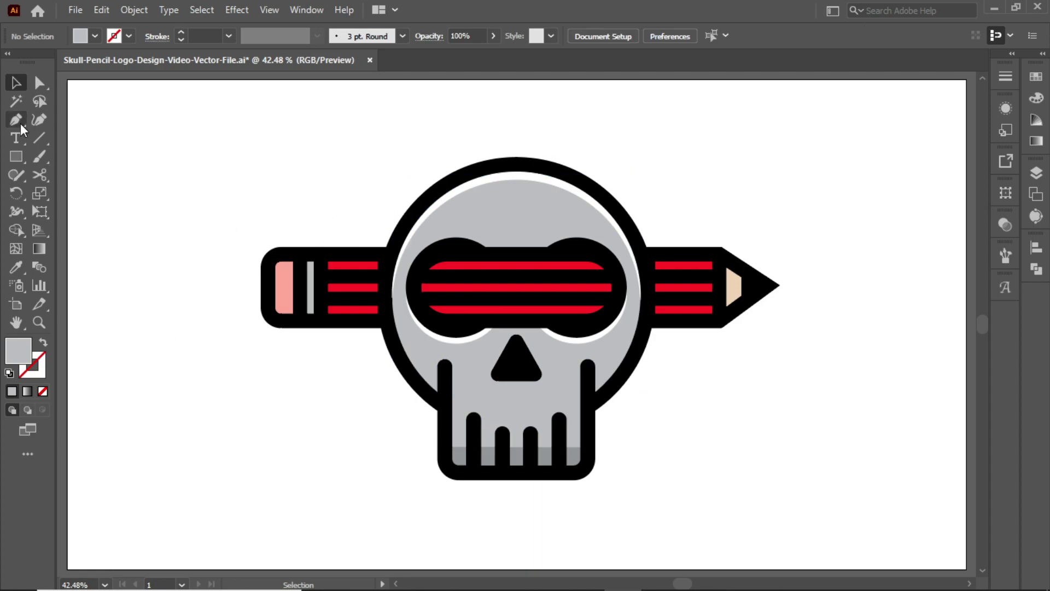
pyautogui.click(17, 120)
pyautogui.click(466, 171)
pyautogui.click(516, 200)
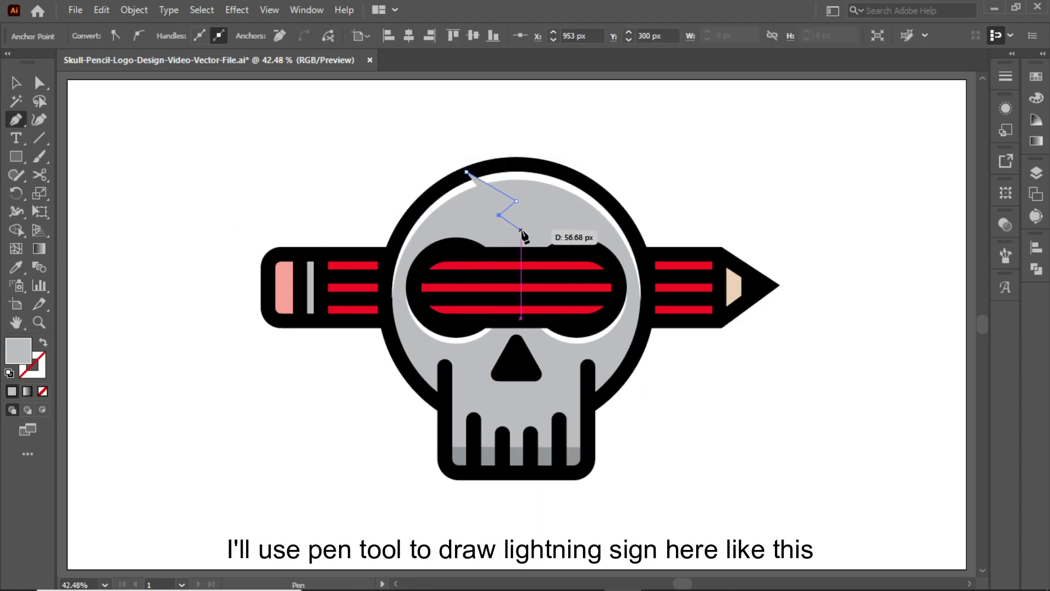
pyautogui.click(521, 229)
pyautogui.press('v')
# Recolour the black logo outlines dark grey from the Swatches panel
pyautogui.click(247, 270)
pyautogui.click(273, 285)
pyautogui.click(1037, 77)
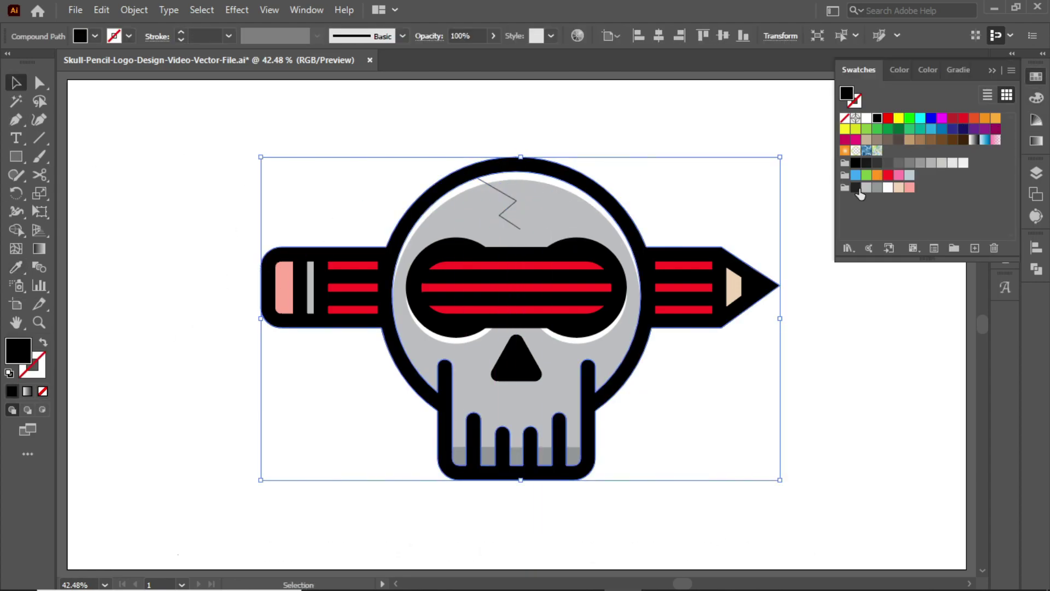
pyautogui.click(856, 187)
pyautogui.click(754, 199)
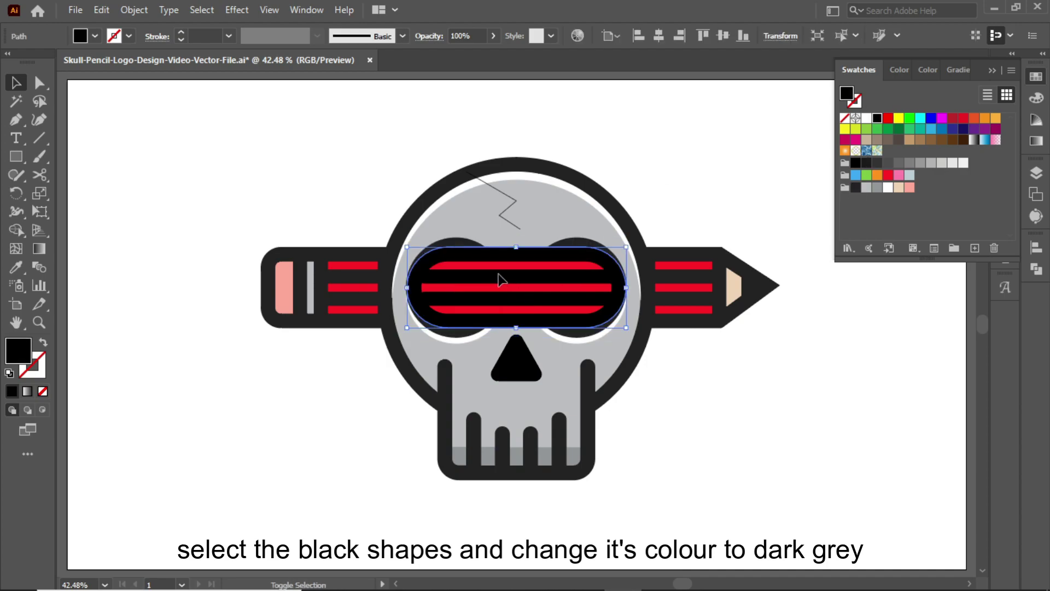
# Give the lightning path a dark 32 pt stroke with a tapered width profile
pyautogui.click(495, 207)
pyautogui.click(899, 70)
pyautogui.click(206, 36)
pyautogui.click(506, 219)
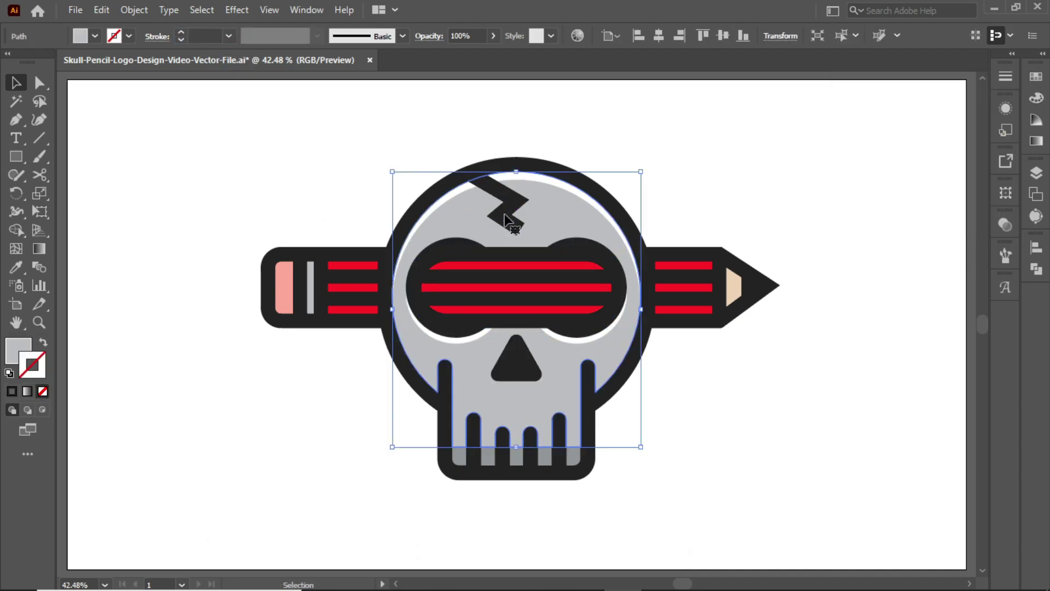
pyautogui.click(317, 36)
pyautogui.click(262, 174)
pyautogui.press('a')
pyautogui.click(340, 196)
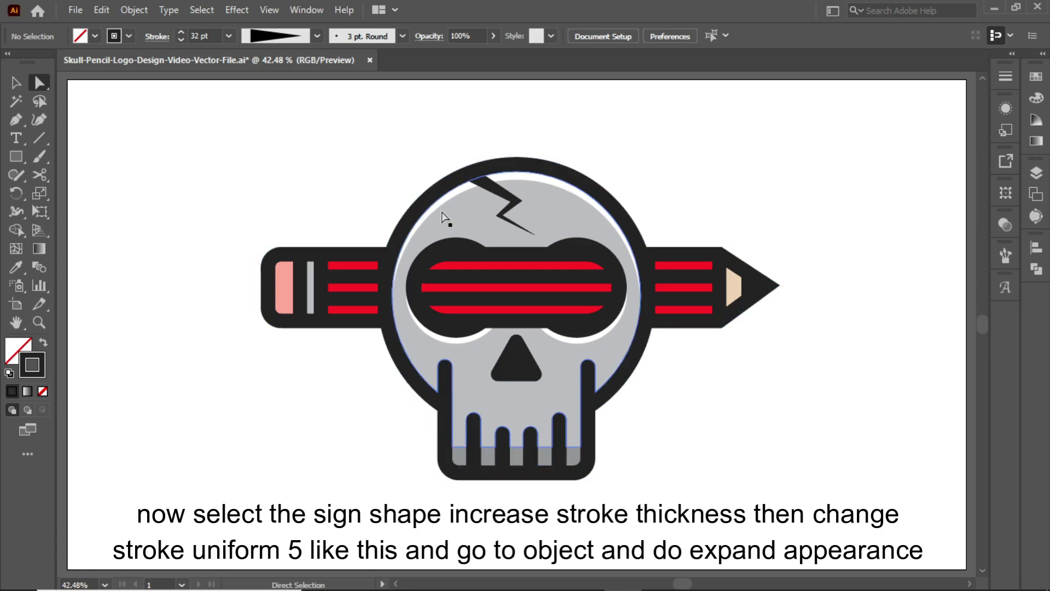
# Expand the lightning stroke and merge it into the skull outline with Shape Builder
pyautogui.hotkey('ctrl', 'a')
pyautogui.hotkey('shift', 'm')
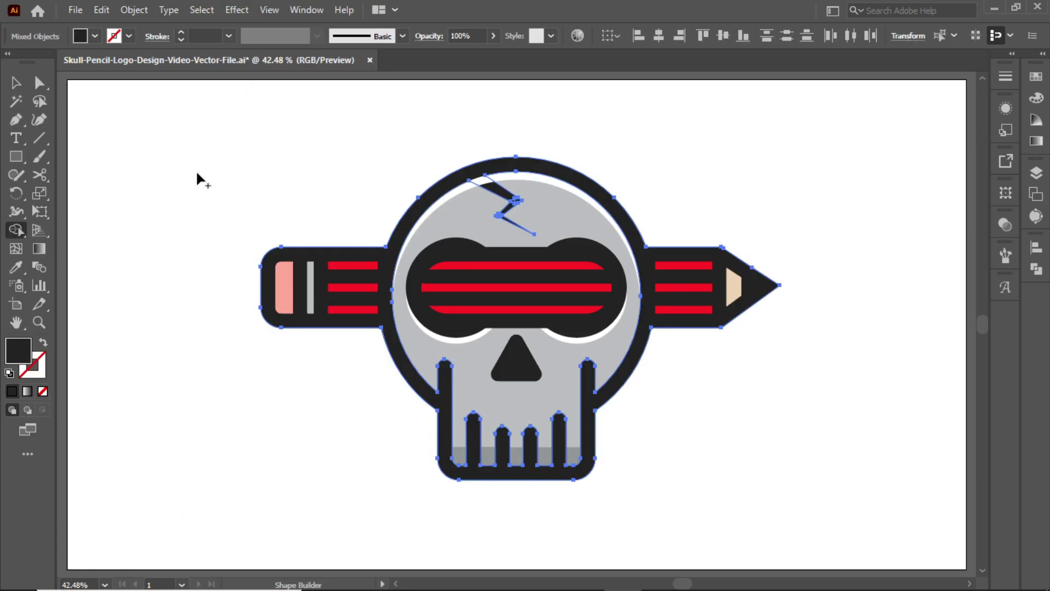
pyautogui.moveTo(503, 203); pyautogui.dragTo(517, 224)
pyautogui.press('a')
pyautogui.click(398, 246)
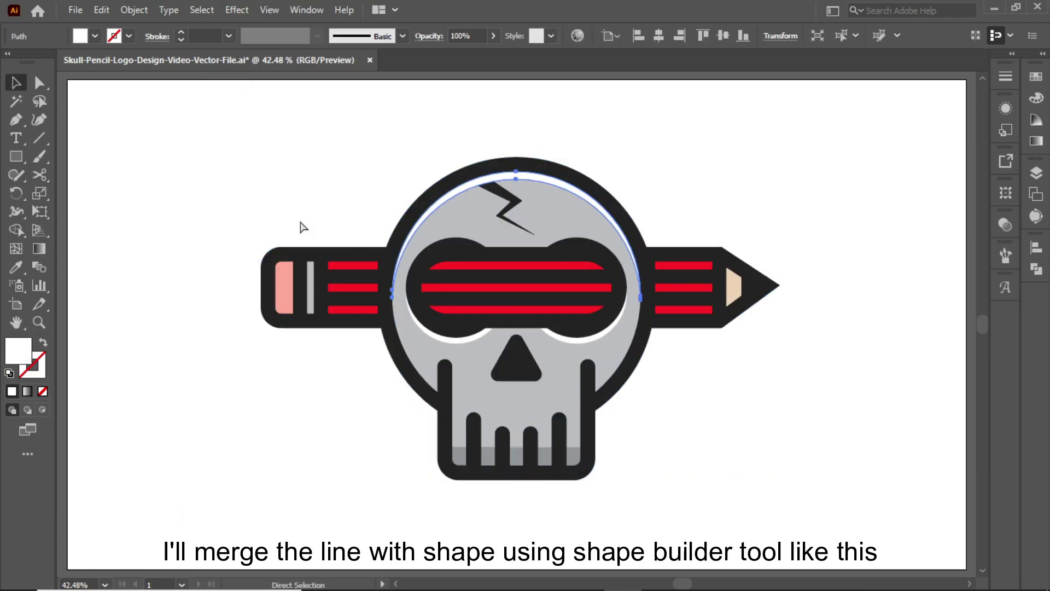
pyautogui.click(295, 194)
# Create an enlarged grey shadow copy behind the nose triangle
pyautogui.press('v')
pyautogui.hotkey('ctrl', '1')
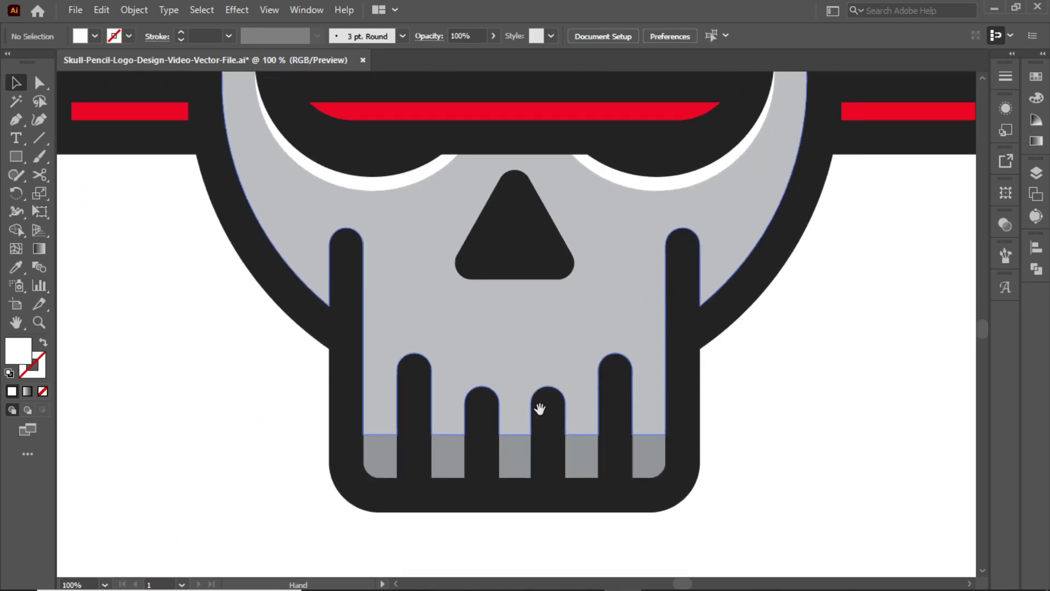
pyautogui.click(507, 125)
pyautogui.moveTo(513, 115); pyautogui.dragTo(518, 108)
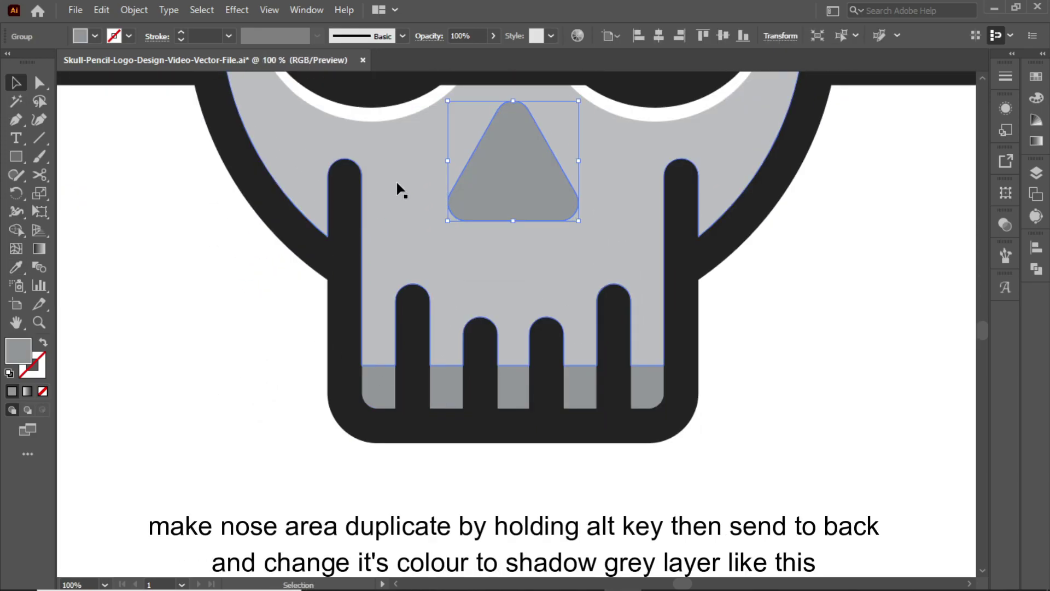
pyautogui.click(244, 344)
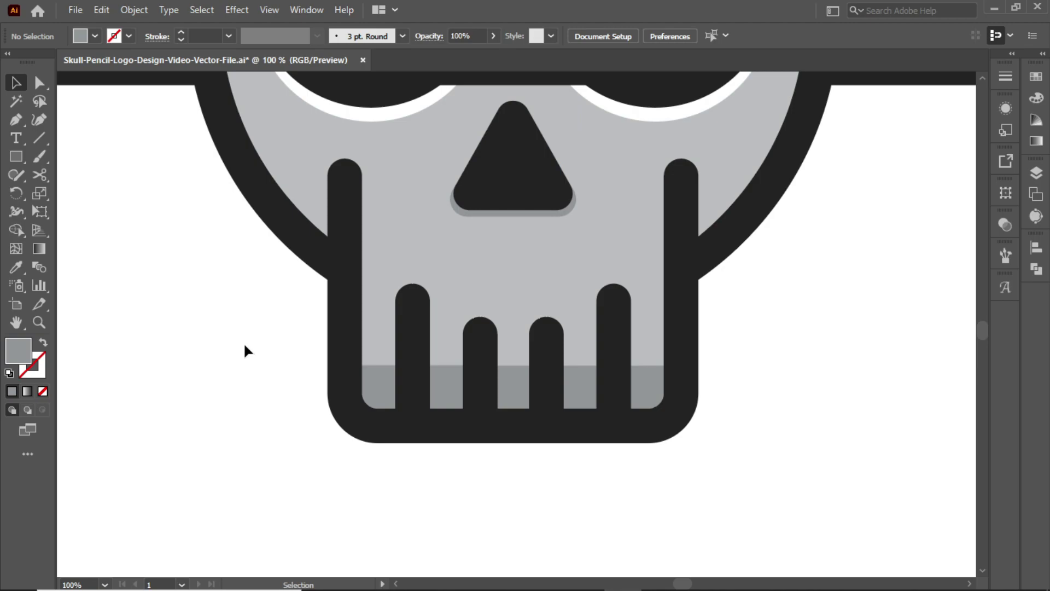
# Pen-draw a grey shadow crescent along the skull's lower right side and reflect a copy left
pyautogui.hotkey('ctrl', '-')
pyautogui.press('p')
pyautogui.click(628, 291)
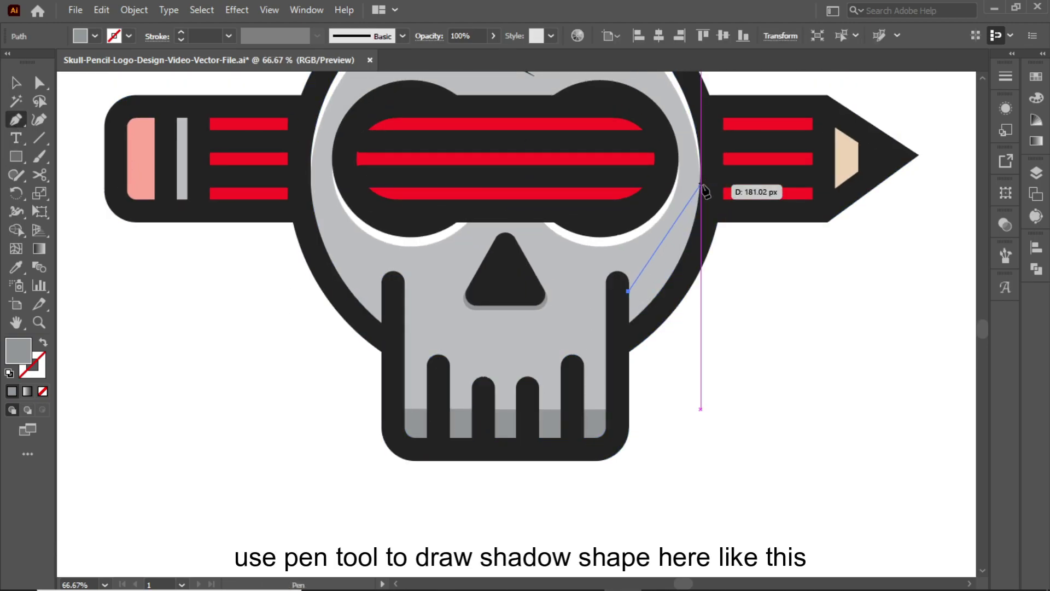
pyautogui.moveTo(700, 185); pyautogui.dragTo(701, 104)
pyautogui.moveTo(629, 323); pyautogui.dragTo(558, 381)
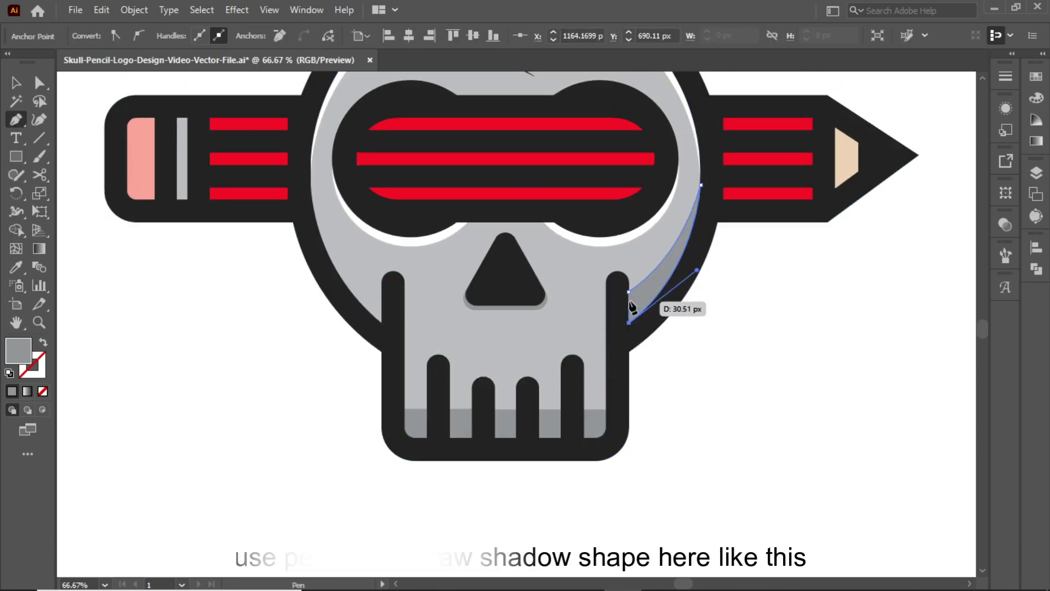
pyautogui.click(627, 291)
pyautogui.press('v')
pyautogui.rightClick(651, 276)
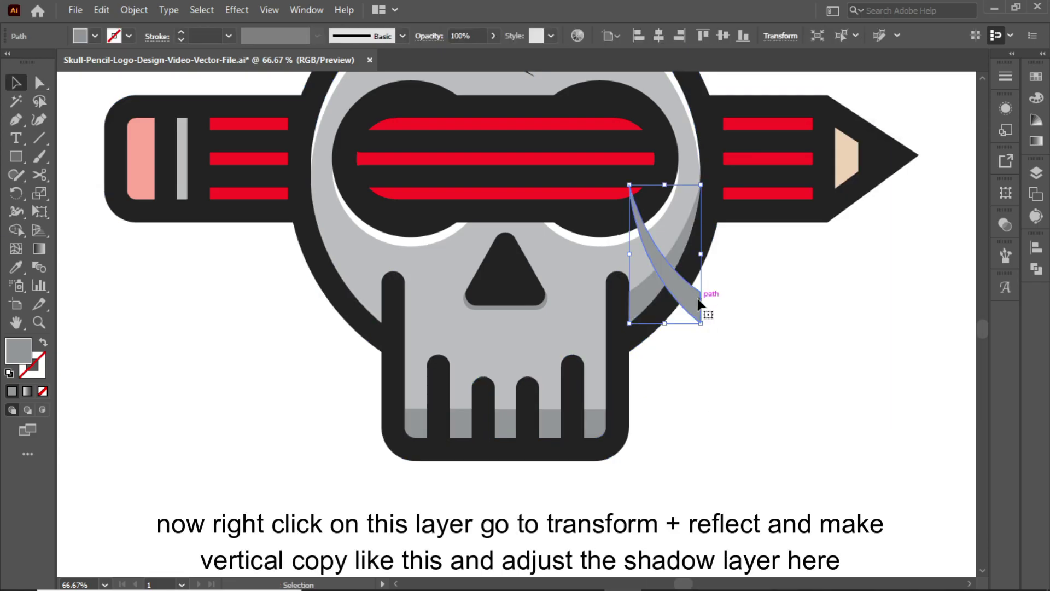
pyautogui.click(279, 301)
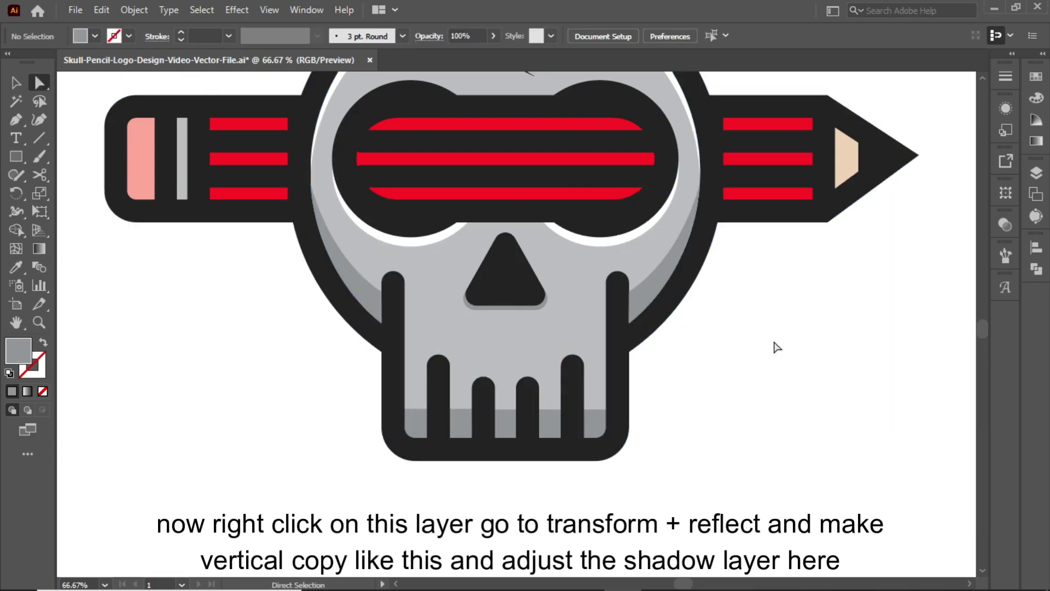
pyautogui.press('v')
# Divide the pencil's thin end band and colour one piece with the shadow grey
pyautogui.click(180, 172)
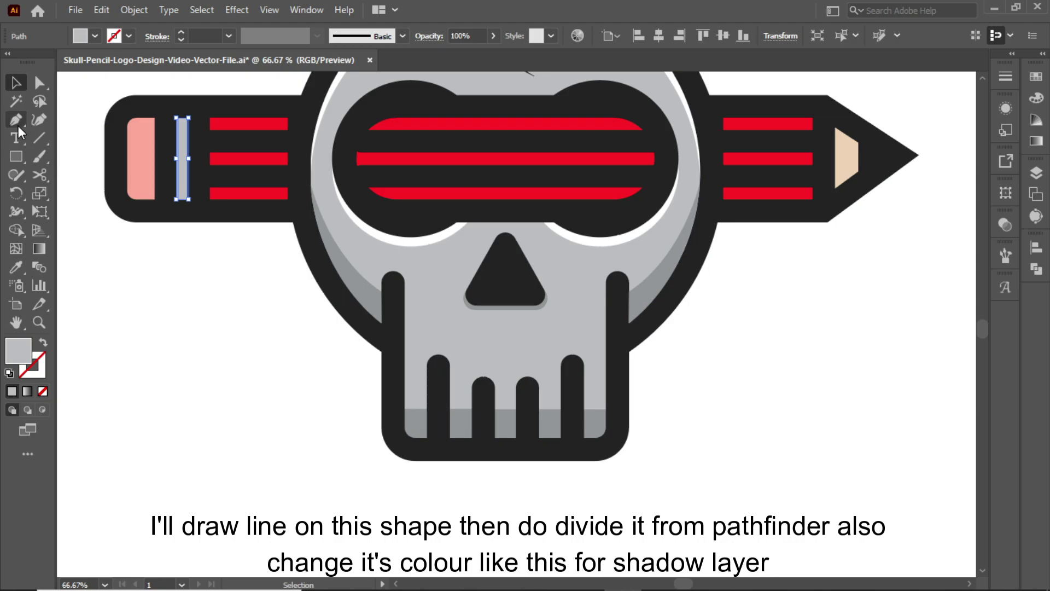
pyautogui.click(1036, 268)
pyautogui.click(859, 322)
pyautogui.press('i')
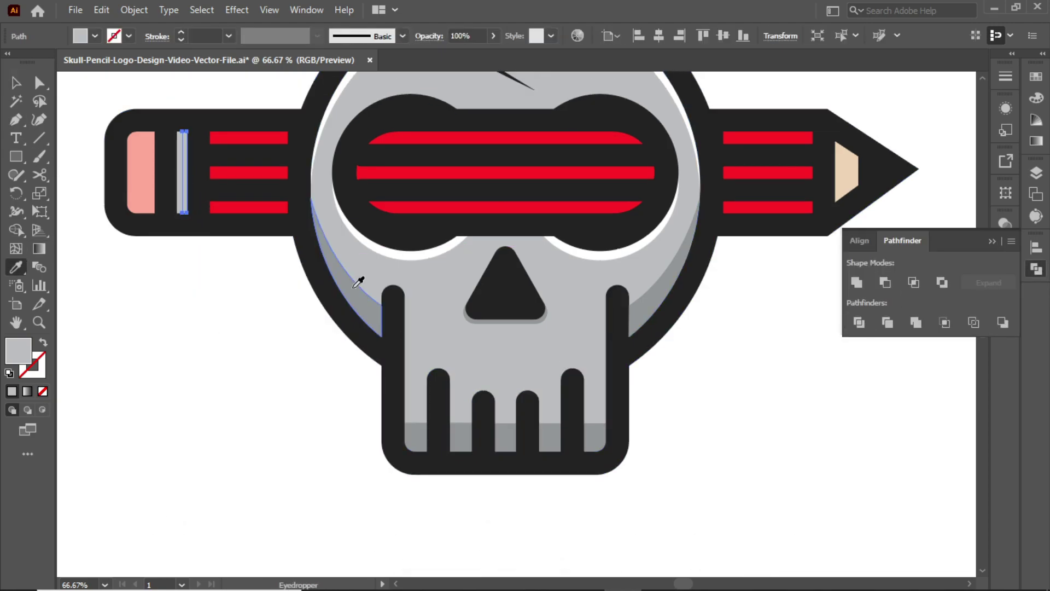
pyautogui.click(992, 241)
pyautogui.hotkey('ctrl', '0')
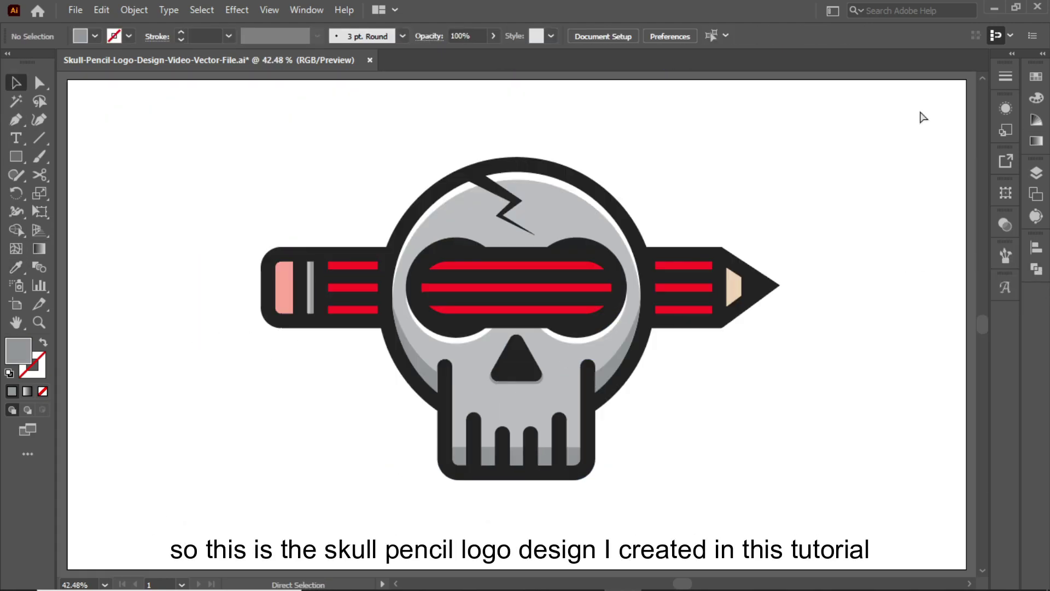
pyautogui.hotkey('ctrl', 'a')
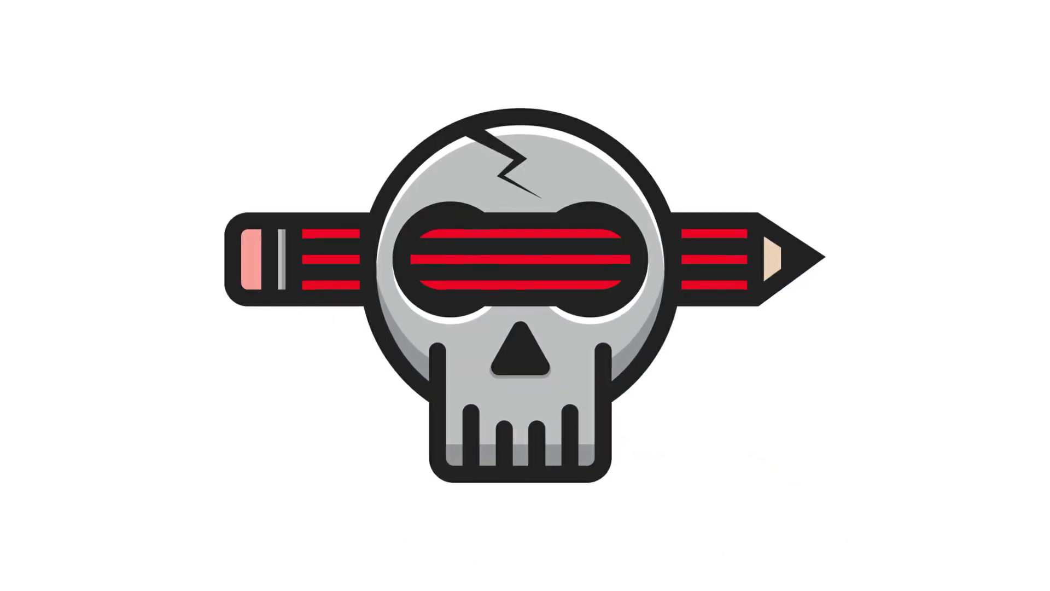